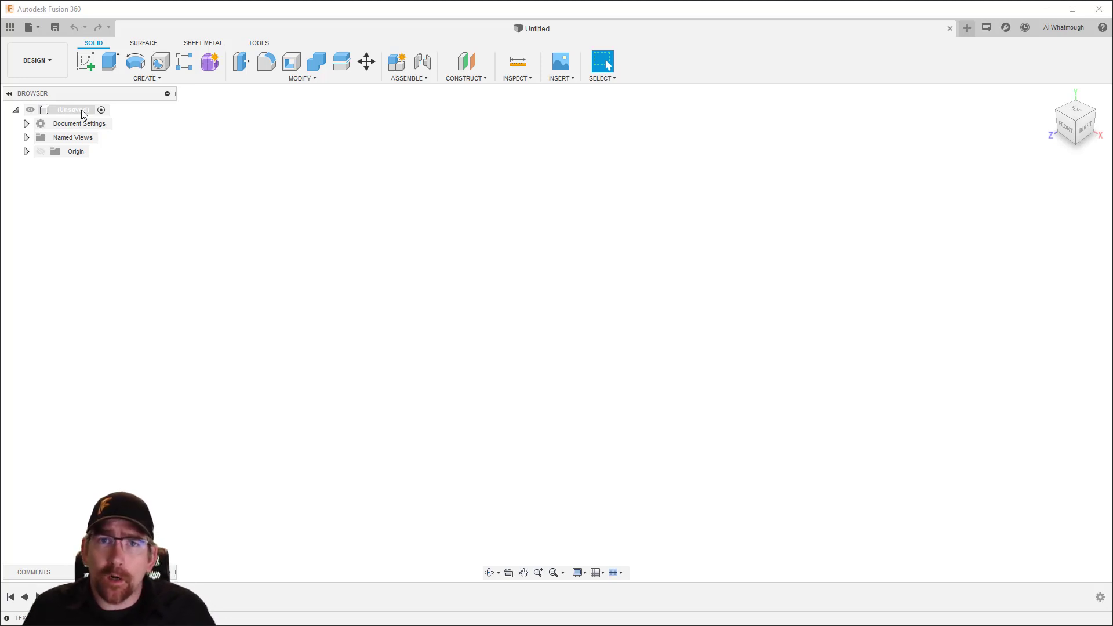
Step: Create a new component under the unsaved root design and start a sketch on the front XY plane
{"action": "right_click", "coordinate": [82, 109]}
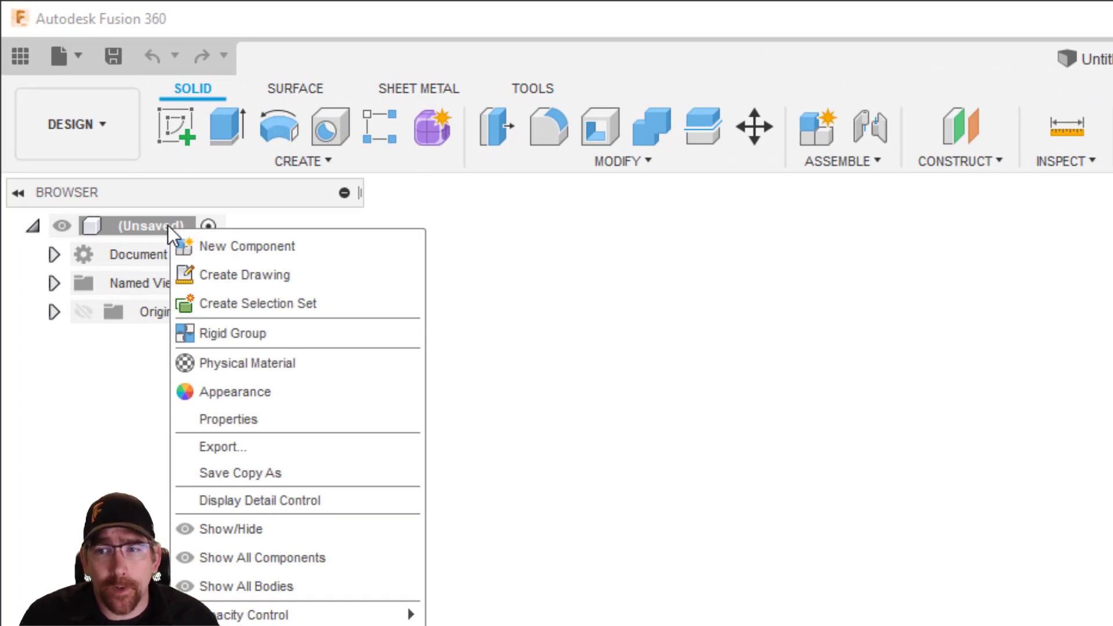
{"action": "left_click", "coordinate": [220, 246]}
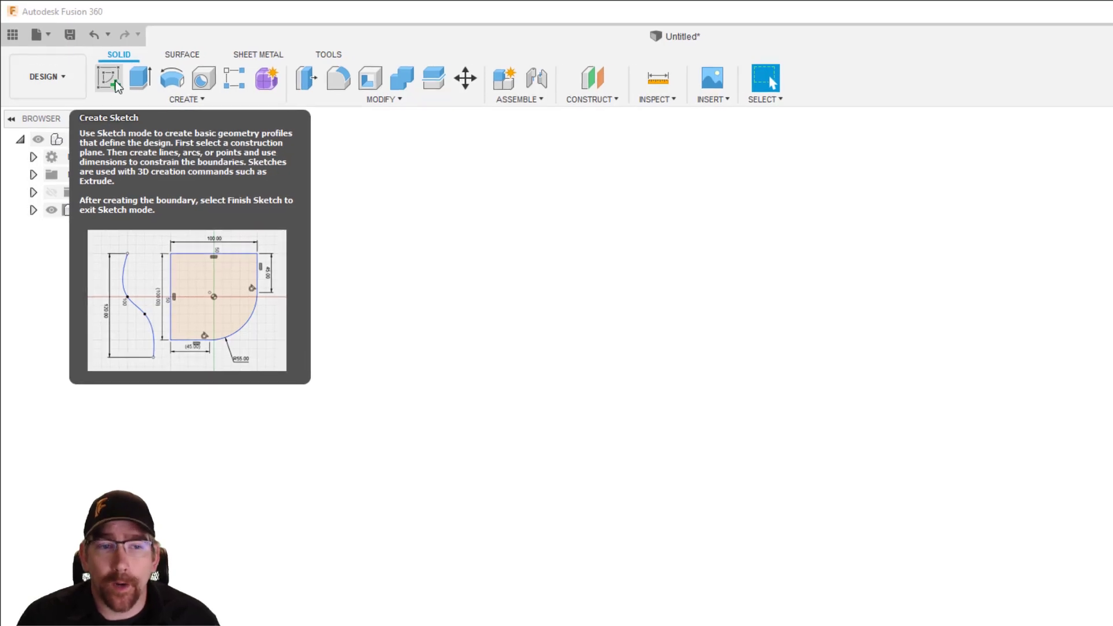
{"action": "left_click", "coordinate": [116, 82]}
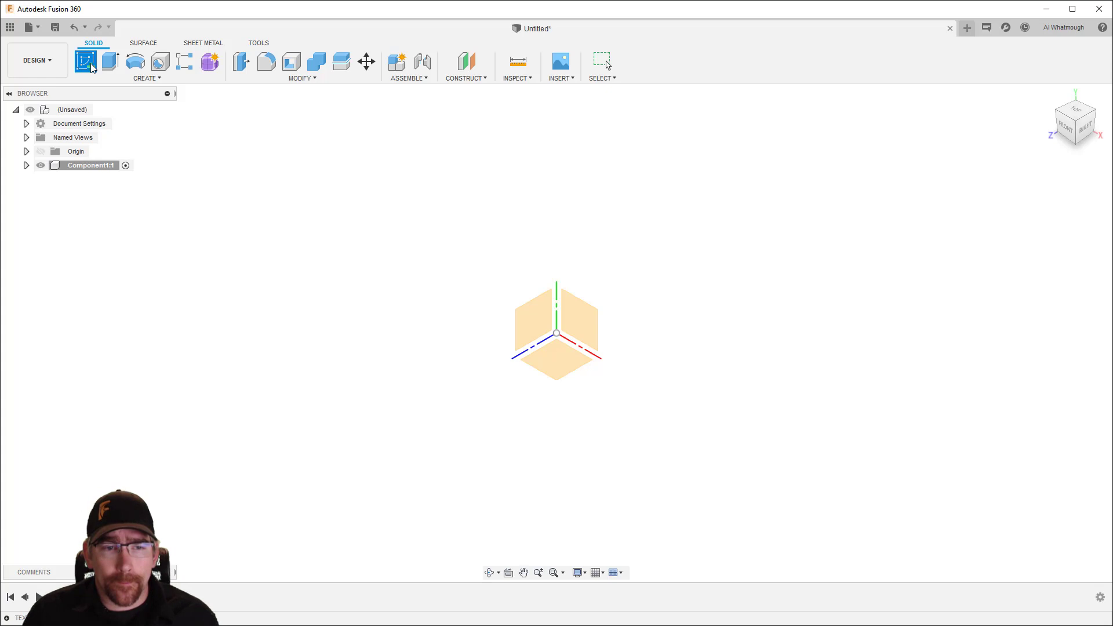
{"action": "left_click", "coordinate": [89, 63]}
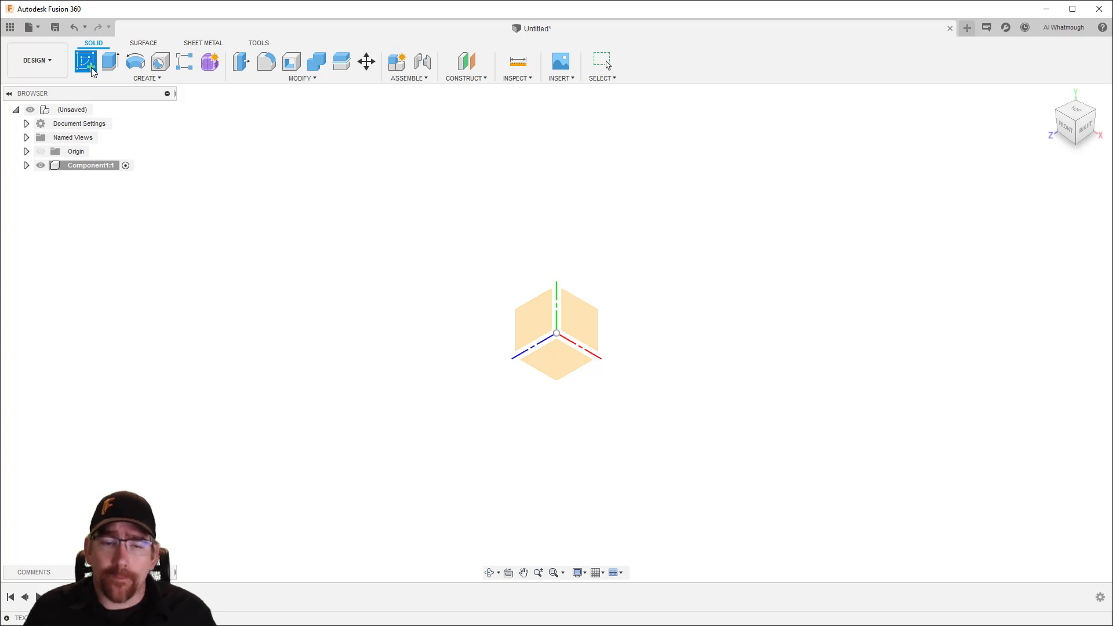
{"action": "left_click", "coordinate": [579, 327]}
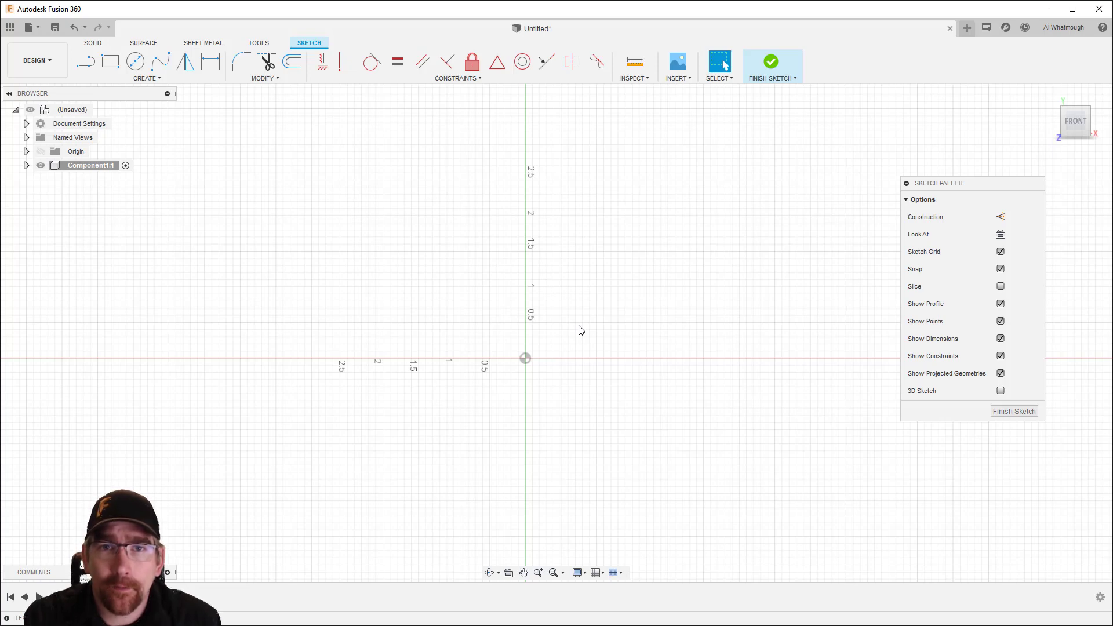
Step: Sketch a two-point rectangle 2 in high and about 3.3 in wide, above and to the right of the origin
{"action": "left_click", "coordinate": [113, 70]}
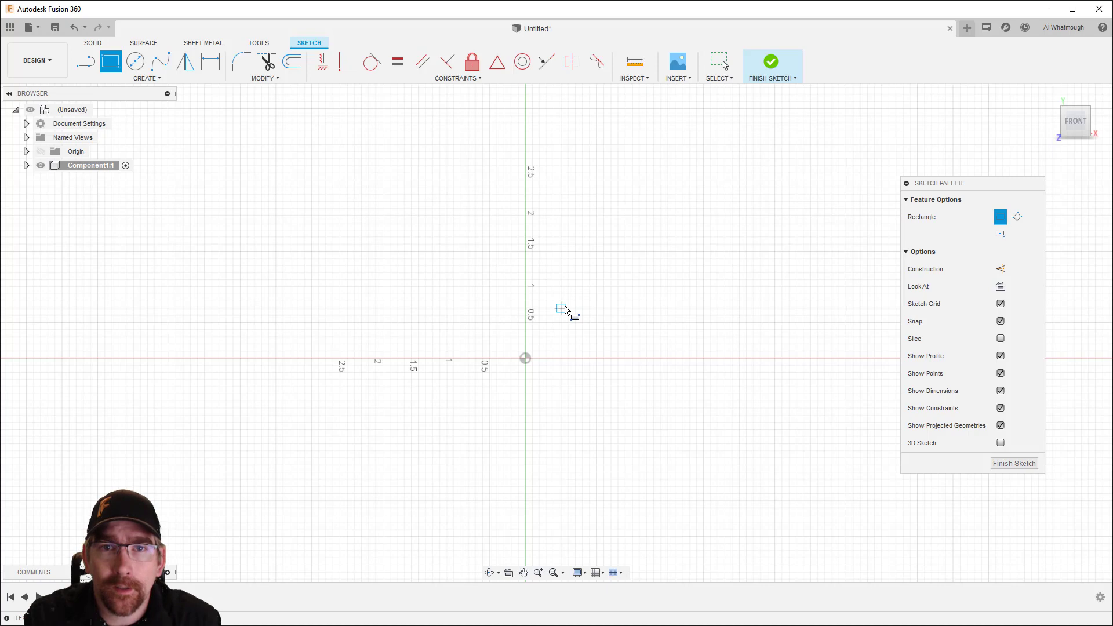
{"action": "left_click", "coordinate": [561, 309]}
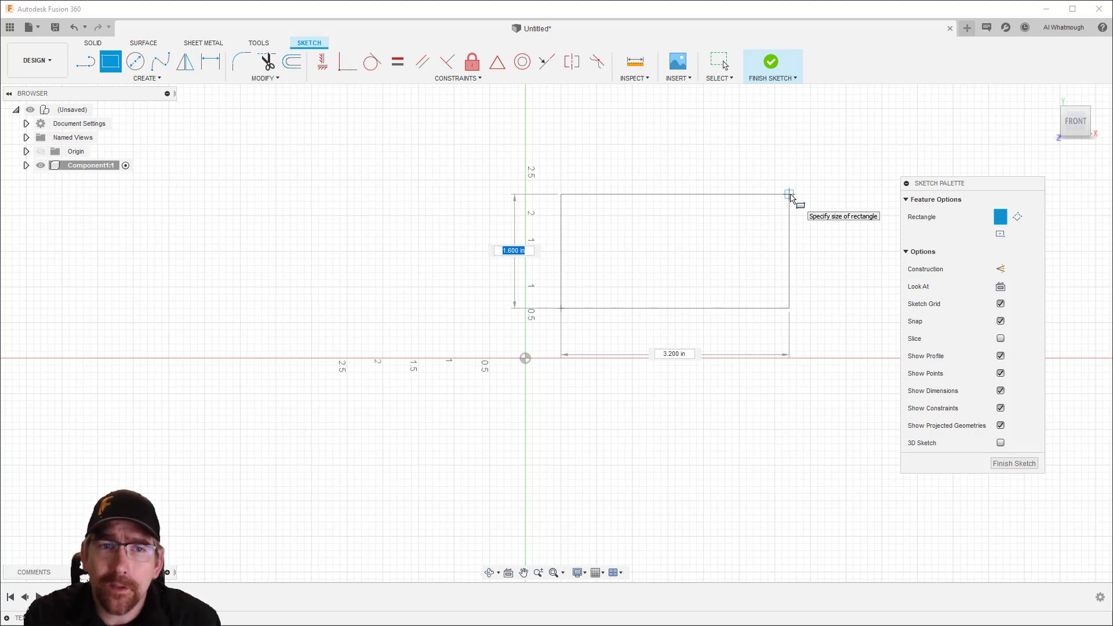
{"action": "type", "text": "2"}
{"action": "key", "text": "Tab"}
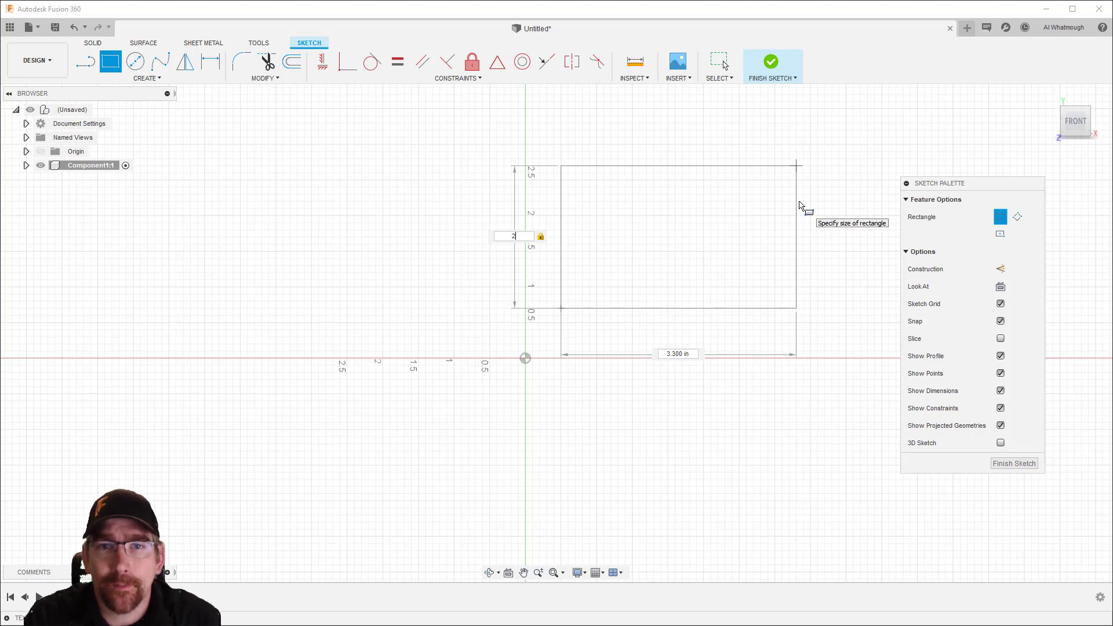
{"action": "key", "text": "Return"}
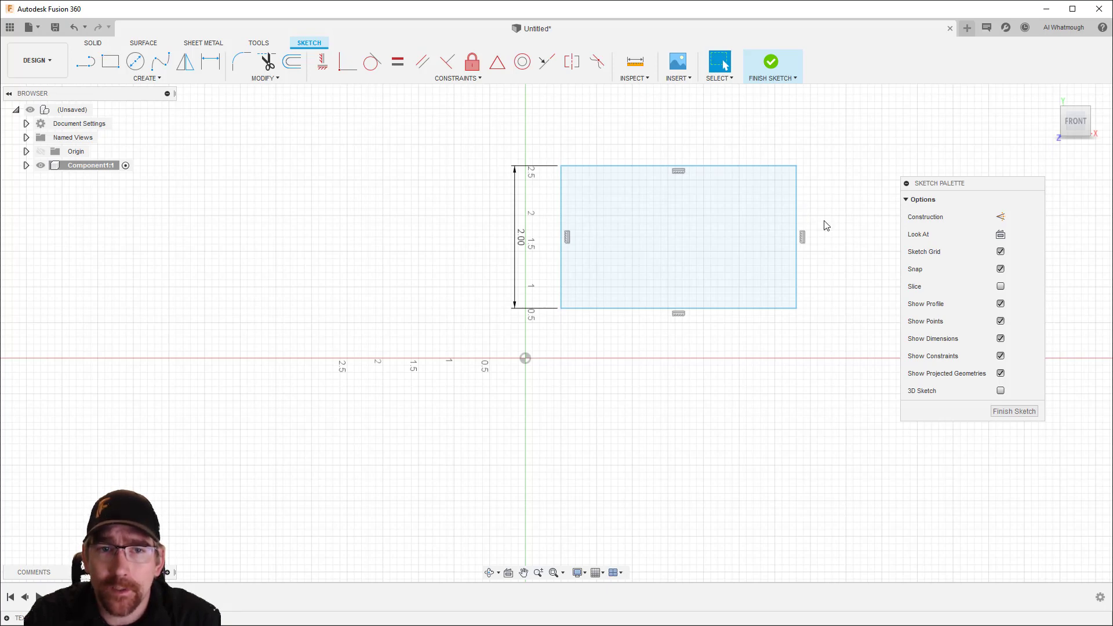
Step: Attach the rectangle's lower-left corner to the origin and move its right edge inward for a width of about 2.5 in
{"action": "mouse_move", "coordinate": [716, 309]}
{"action": "left_mouse_down"}
{"action": "mouse_move", "coordinate": [740, 323]}
{"action": "mouse_move", "coordinate": [761, 293]}
{"action": "mouse_move", "coordinate": [563, 258]}
{"action": "mouse_move", "coordinate": [525, 346]}
{"action": "mouse_move", "coordinate": [760, 314]}
{"action": "mouse_move", "coordinate": [588, 259]}
{"action": "mouse_move", "coordinate": [649, 310]}
{"action": "mouse_move", "coordinate": [708, 318]}
{"action": "left_mouse_up"}
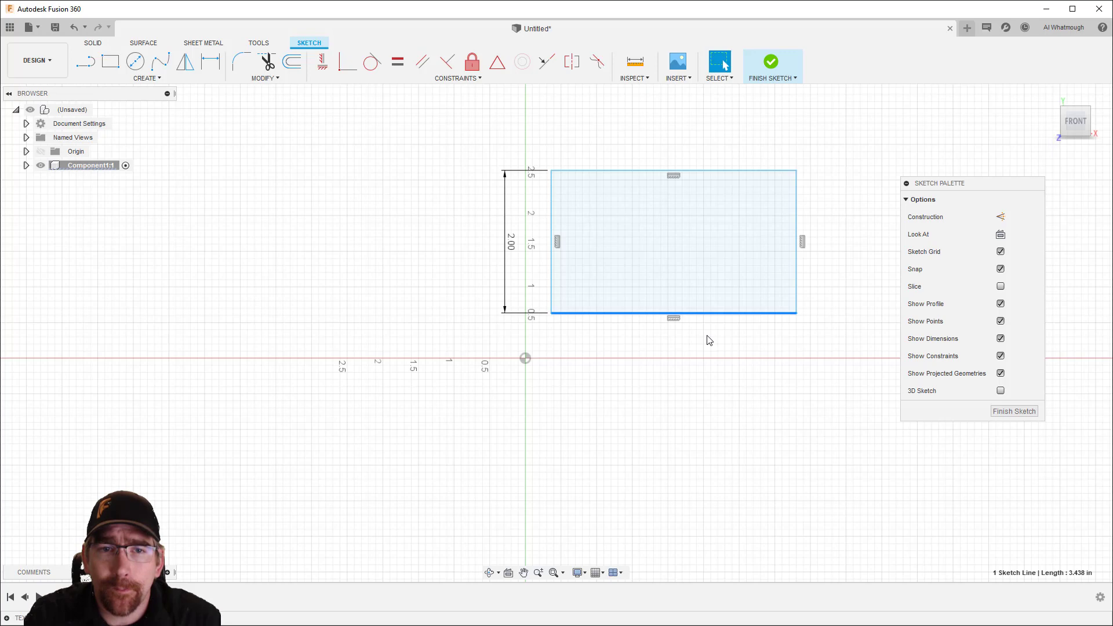
{"action": "left_click", "coordinate": [695, 342]}
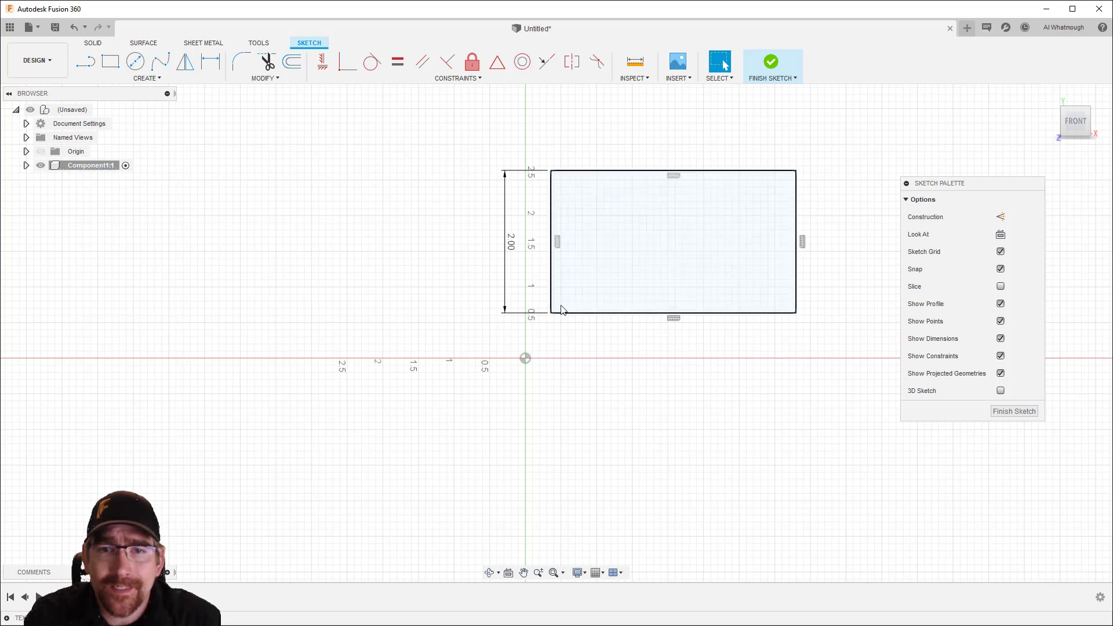
{"action": "left_click_drag", "start_coordinate": [551, 313], "coordinate": [525, 359]}
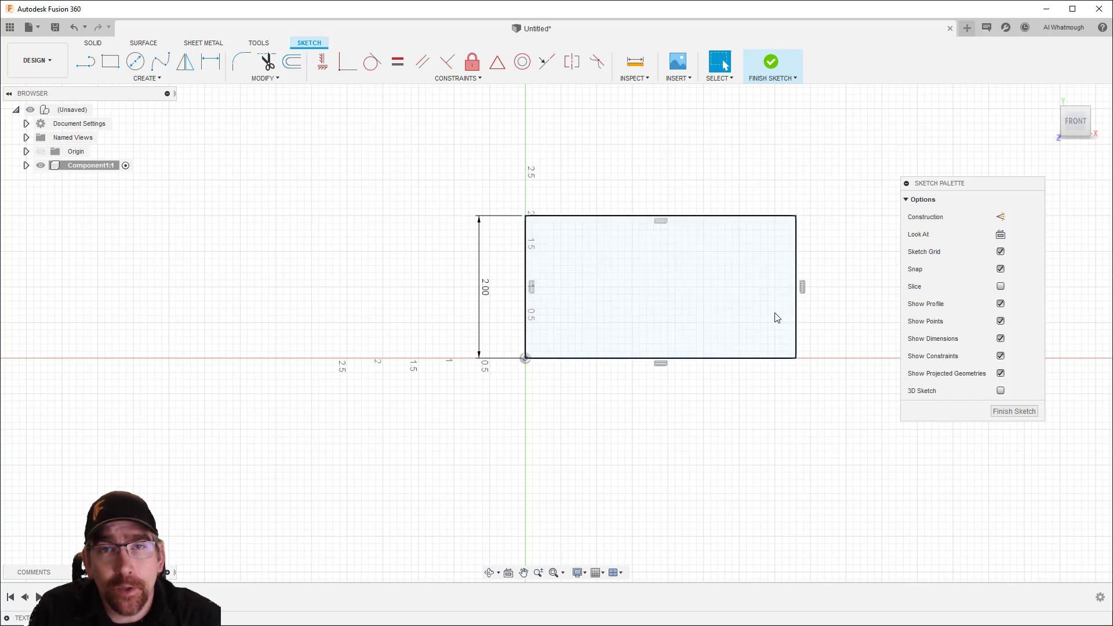
{"action": "mouse_move", "coordinate": [799, 288]}
{"action": "left_mouse_down"}
{"action": "mouse_move", "coordinate": [881, 324]}
{"action": "mouse_move", "coordinate": [707, 324]}
{"action": "left_mouse_up"}
{"action": "left_click", "coordinate": [756, 402]}
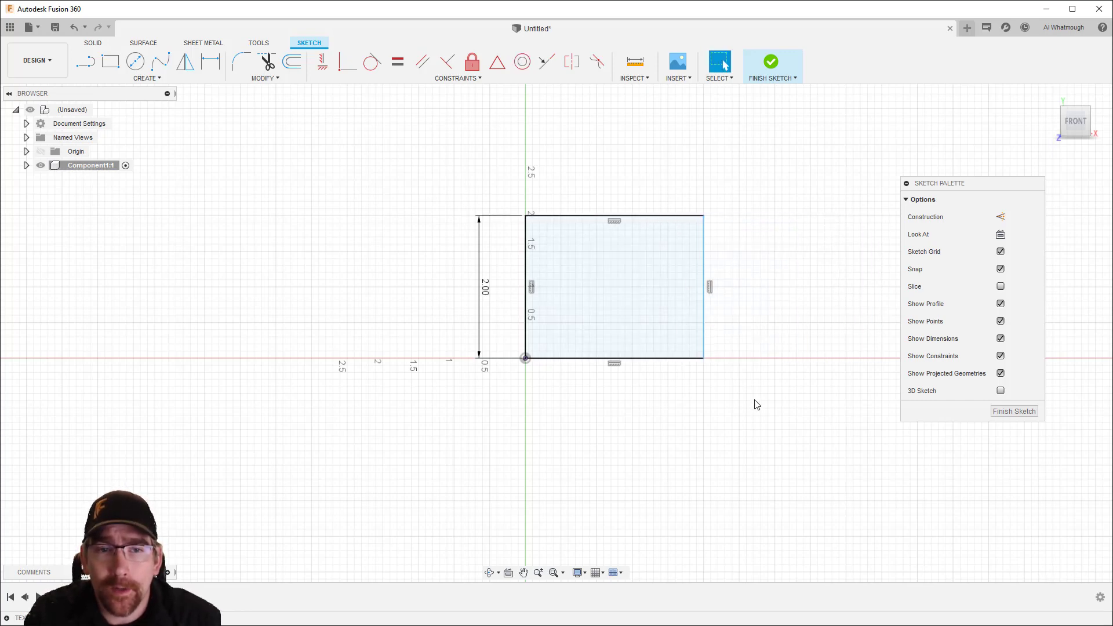
Step: Dimension the rectangle's top edge to 4 in and finish the sketch
{"action": "left_click", "coordinate": [212, 69]}
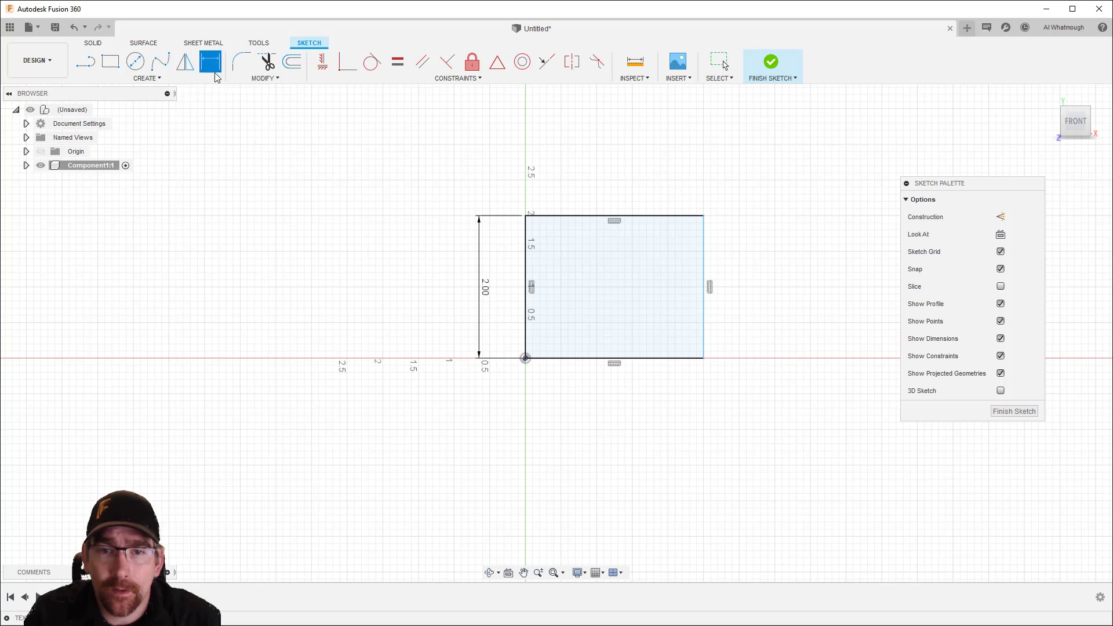
{"action": "left_click", "coordinate": [555, 223]}
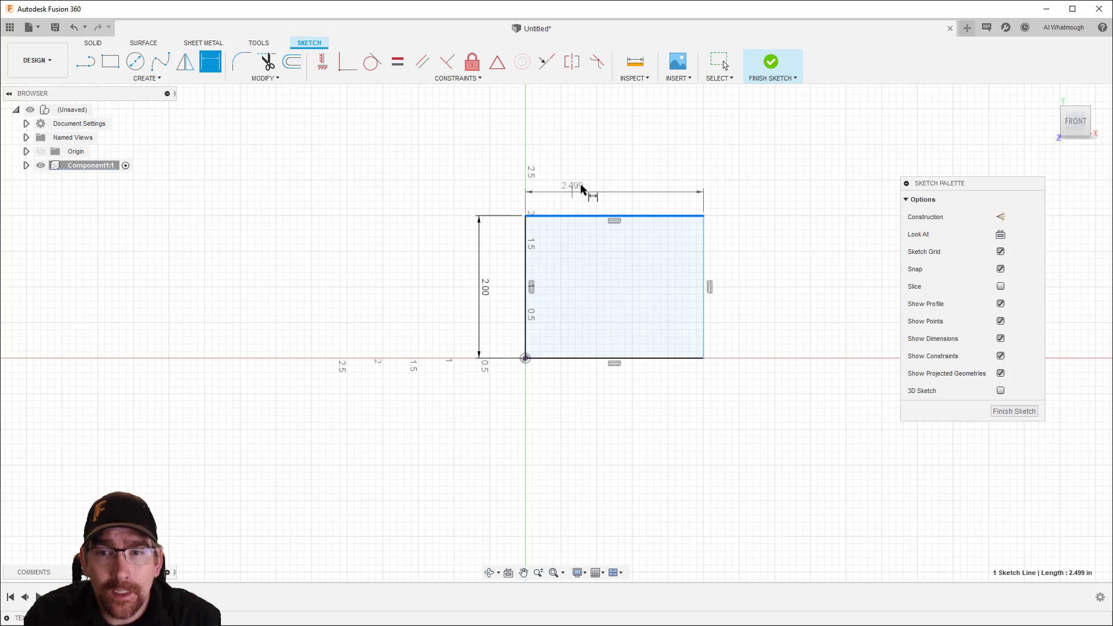
{"action": "left_click", "coordinate": [592, 180]}
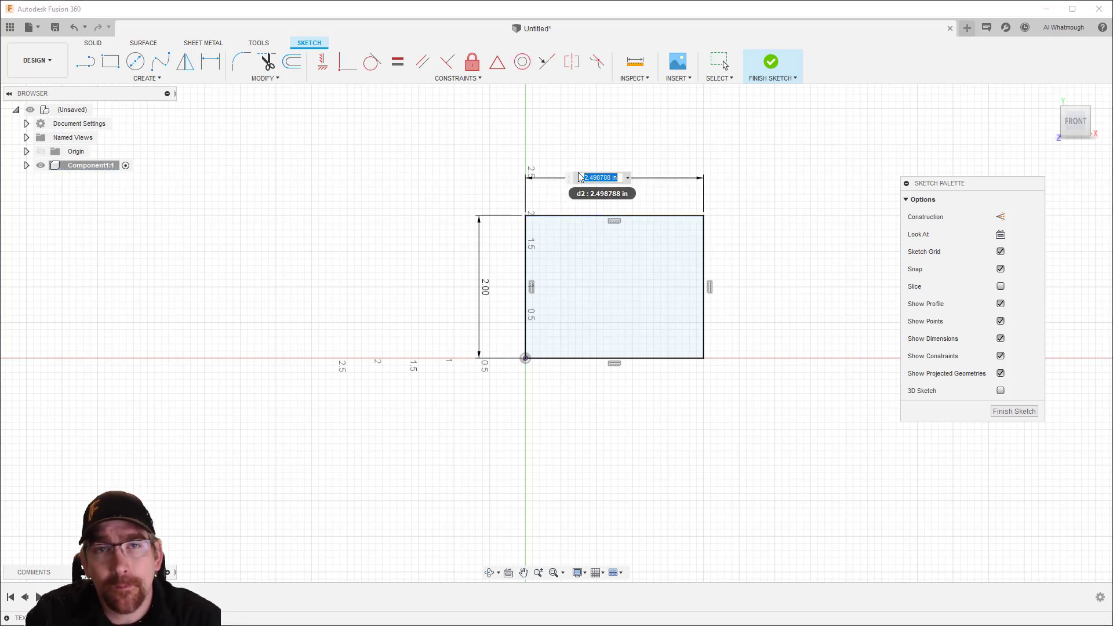
{"action": "type", "text": "4"}
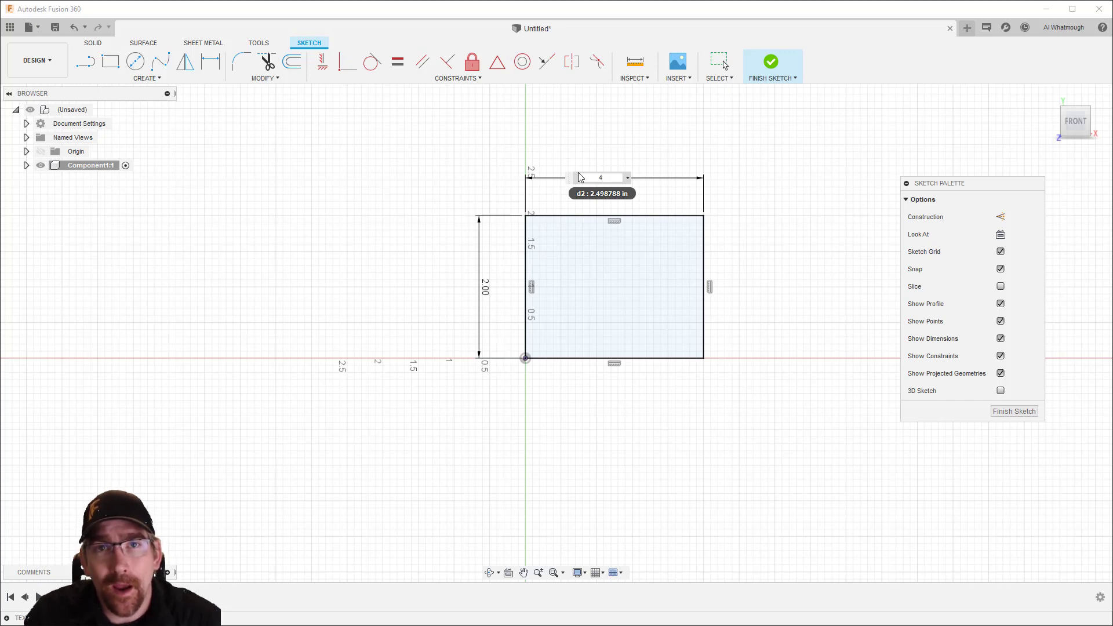
{"action": "key", "text": "Return"}
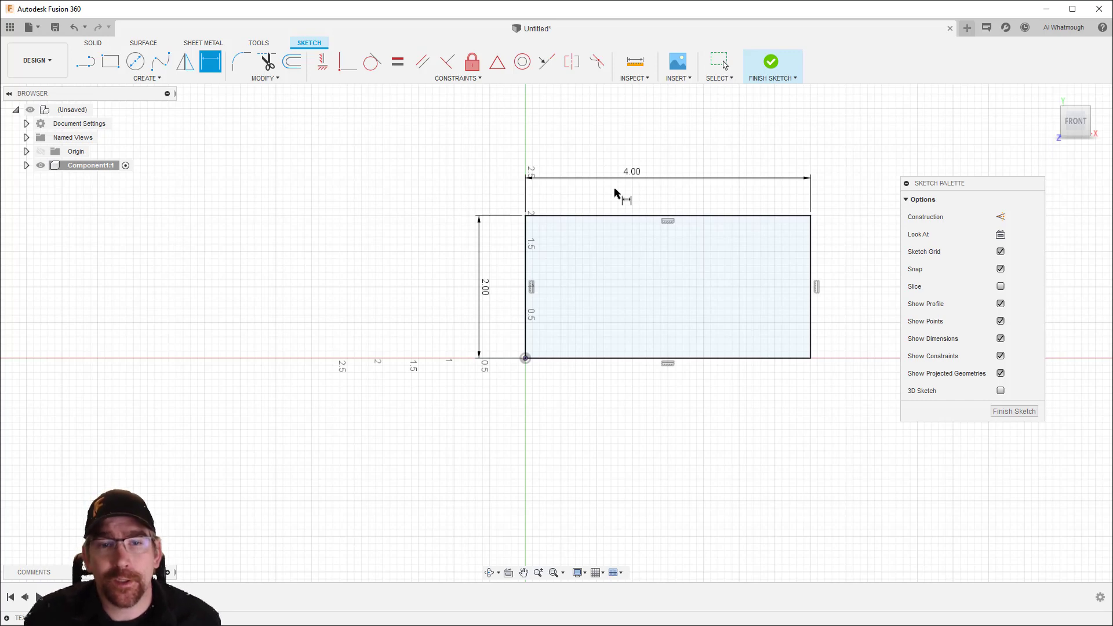
{"action": "left_click", "coordinate": [1002, 412]}
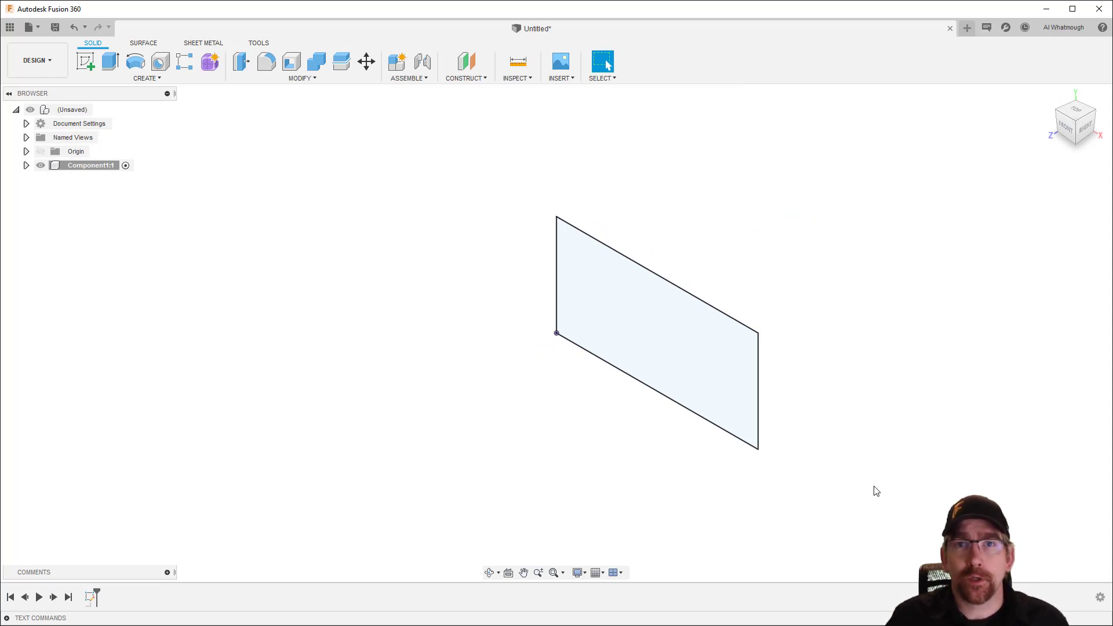
Step: Extrude the rectangular profile 0.25 in toward the front as a new body
{"action": "left_click", "coordinate": [110, 63]}
{"action": "left_click_drag", "start_coordinate": [646, 336], "coordinate": [594, 366]}
{"action": "key", "text": "BackSpace"}
{"action": "type", "text": ".25"}
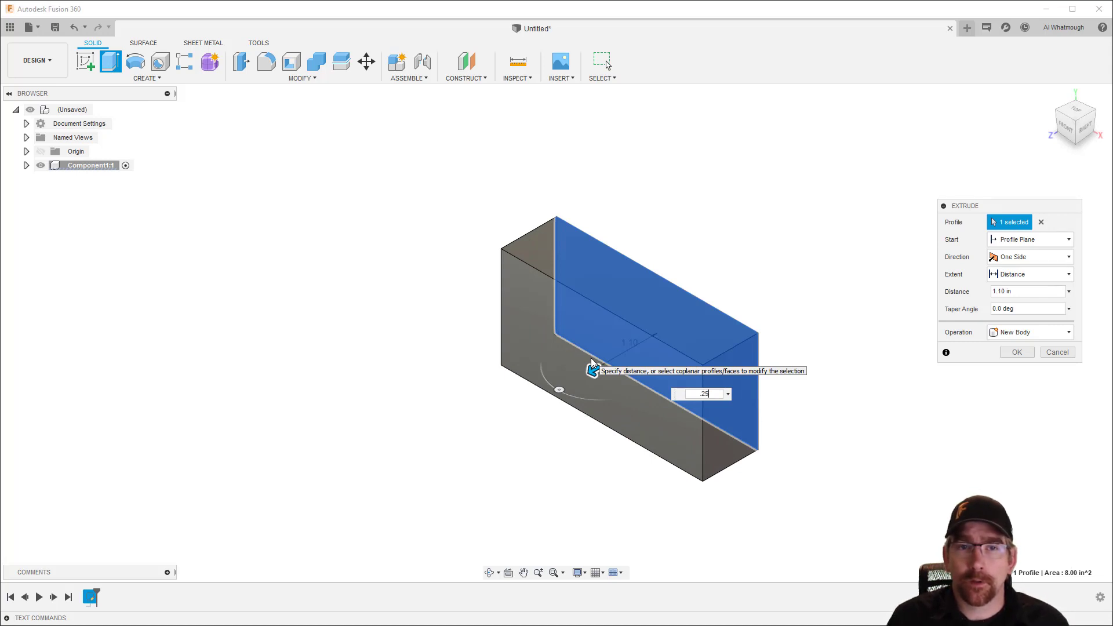
{"action": "key", "text": "Return"}
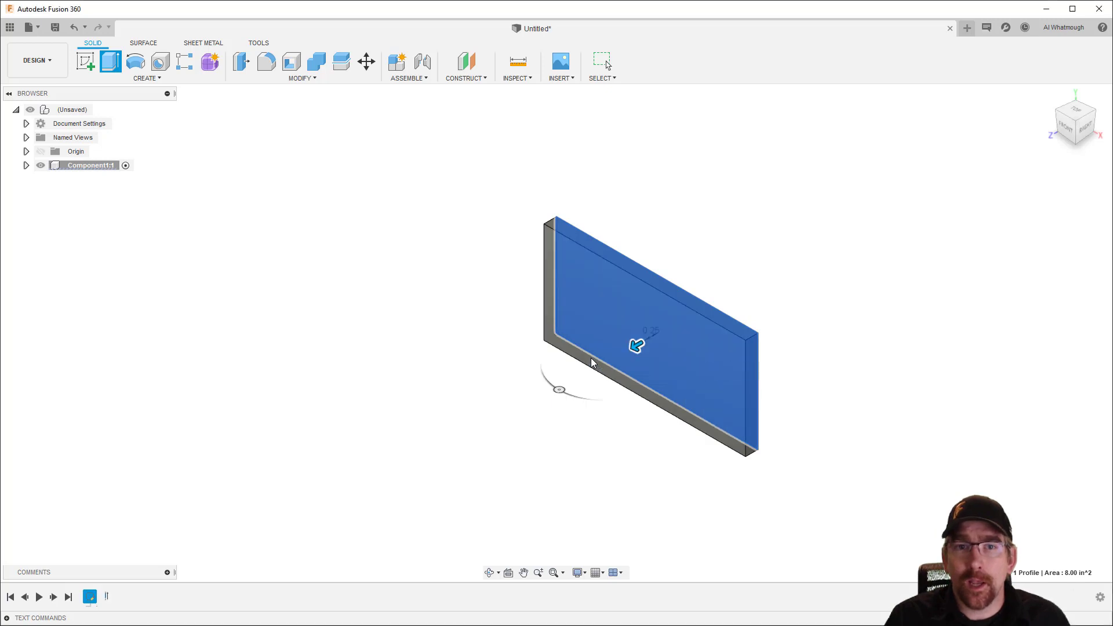
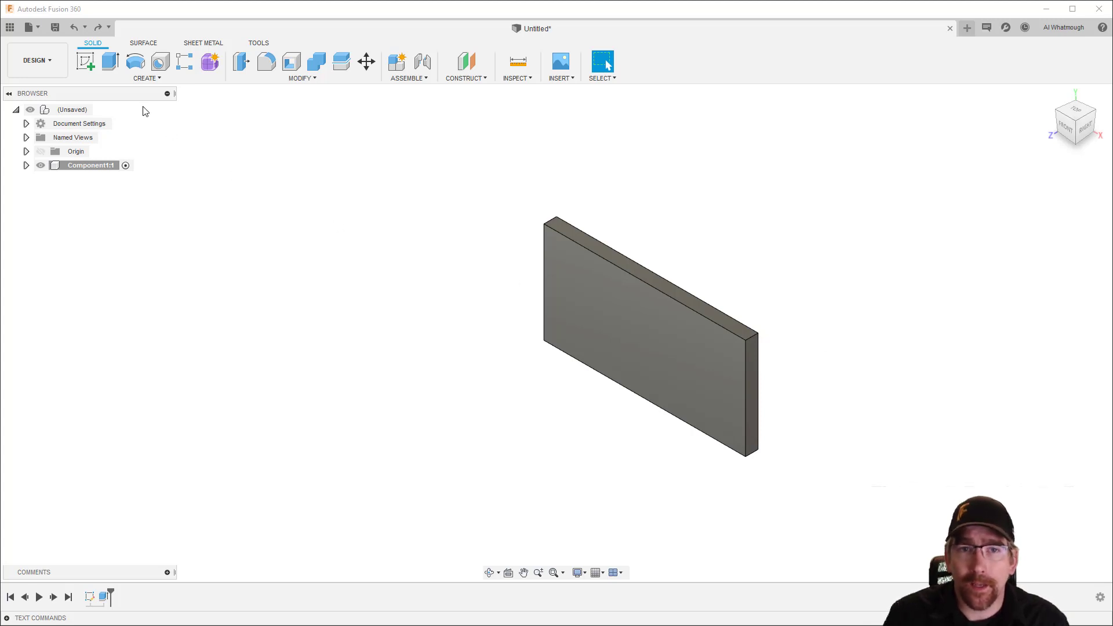
Step: On the plate's front face, sketch a 0.5 in diameter circle above the plate and move its center farther right
{"action": "left_click", "coordinate": [84, 62]}
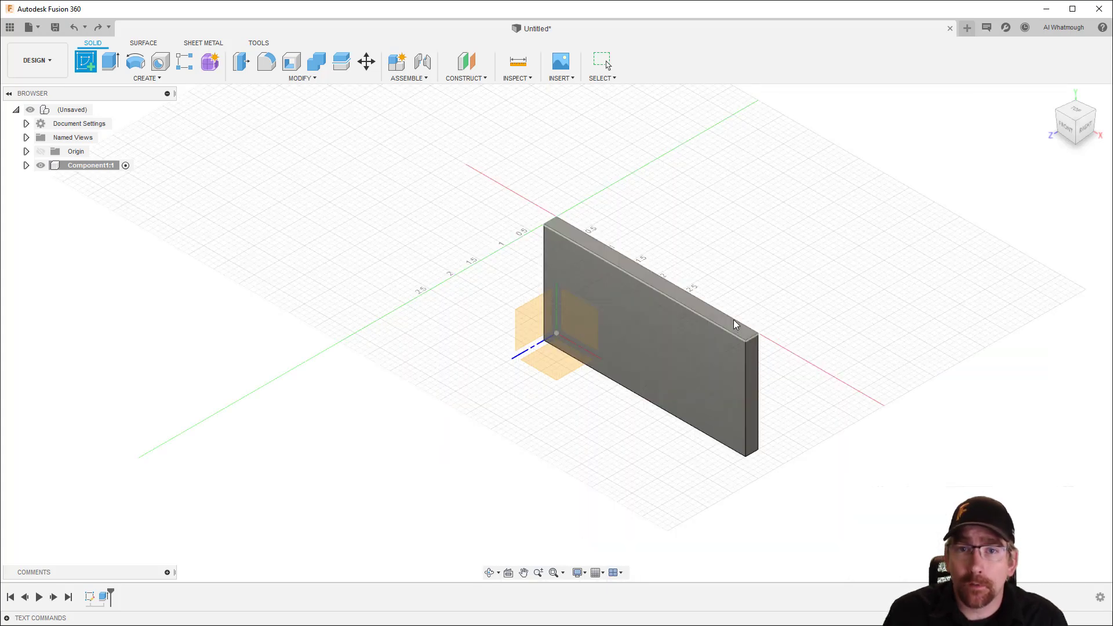
{"action": "left_click", "coordinate": [685, 358]}
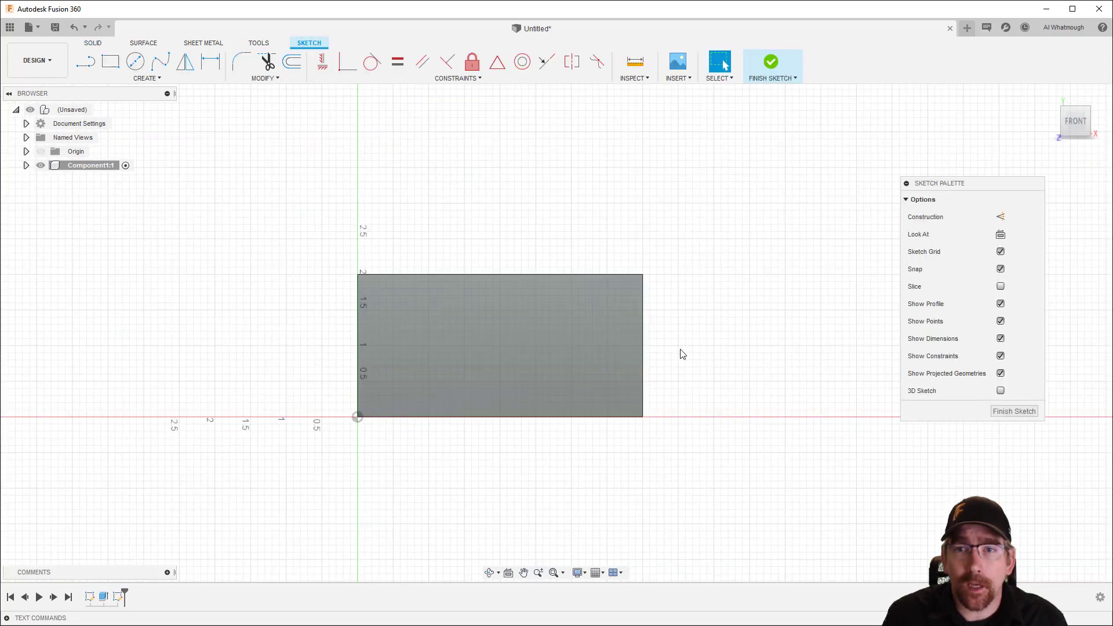
{"action": "left_click", "coordinate": [135, 61]}
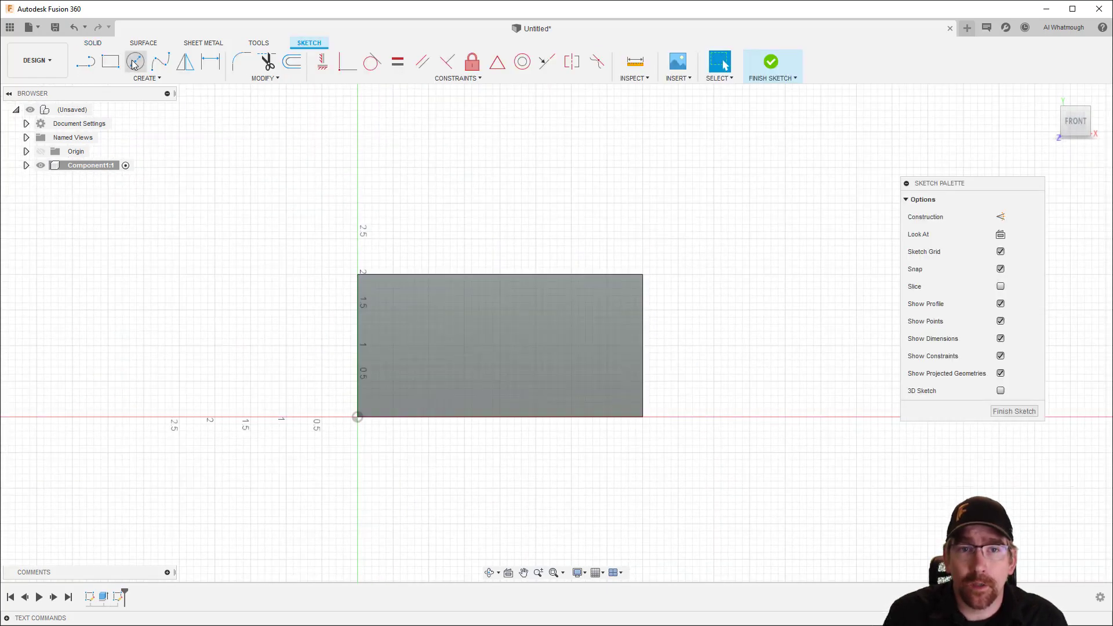
{"action": "left_click", "coordinate": [493, 196]}
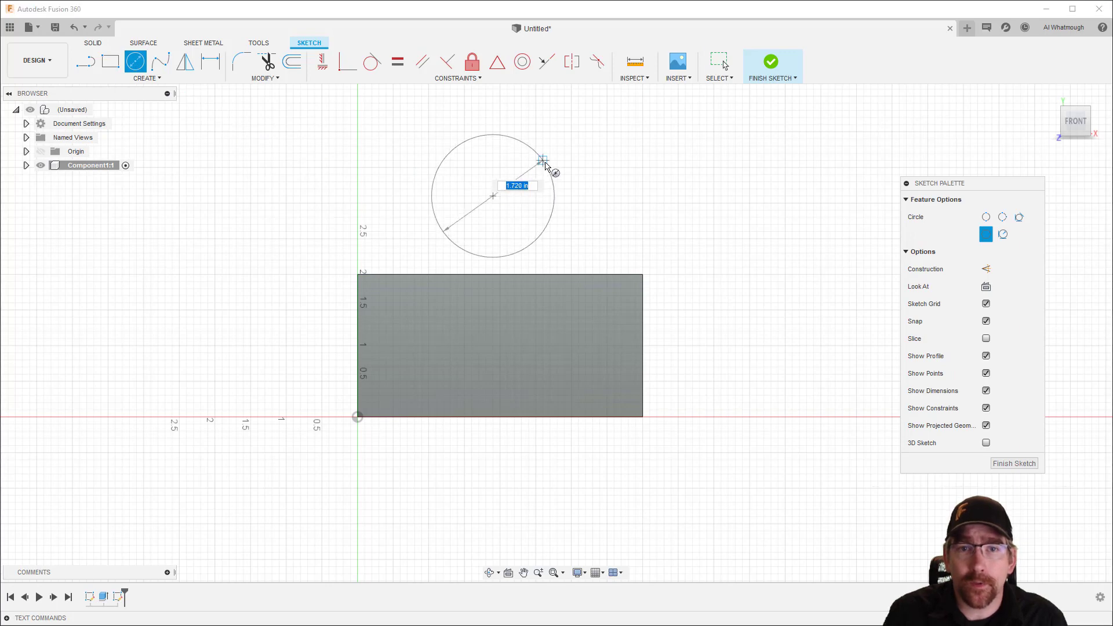
{"action": "type", "text": ".5"}
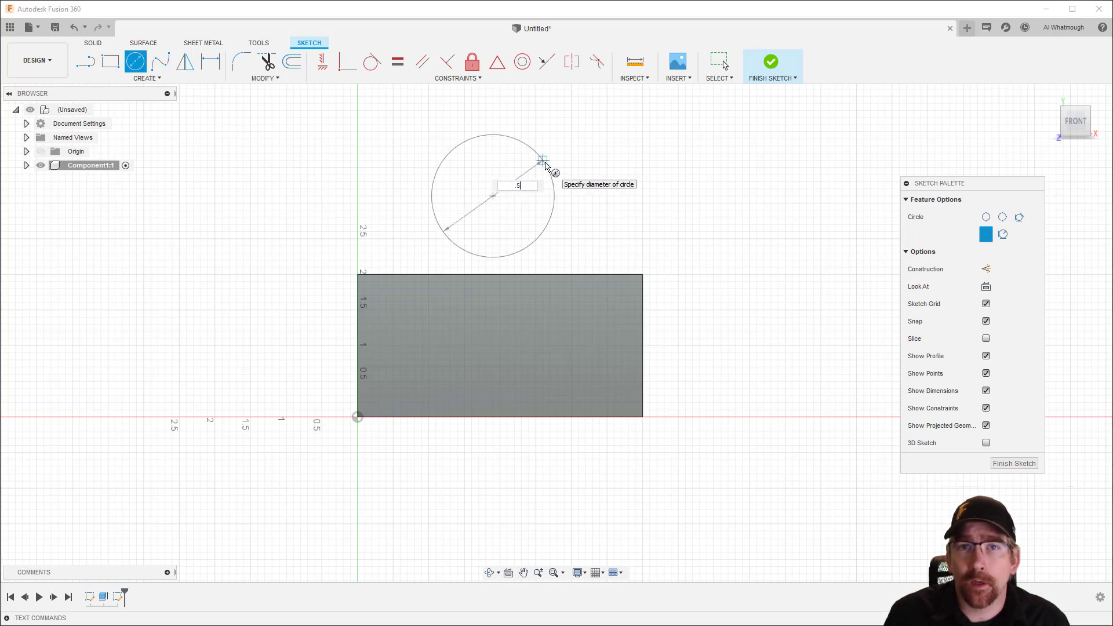
{"action": "key", "text": "Return"}
{"action": "key", "text": "Escape"}
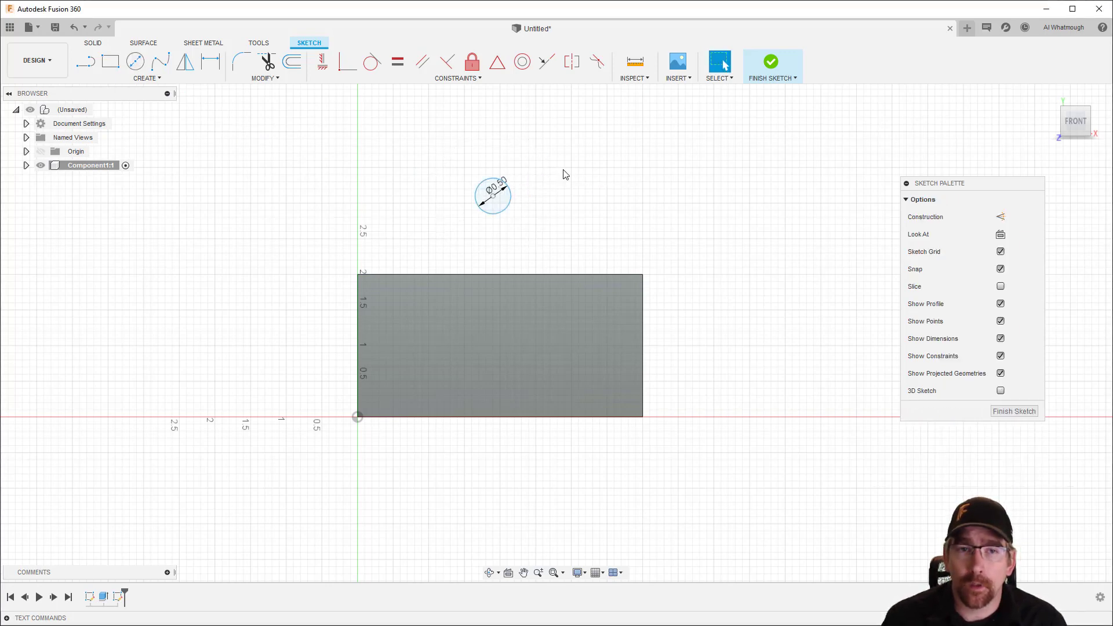
{"action": "left_click_drag", "start_coordinate": [494, 198], "coordinate": [584, 186]}
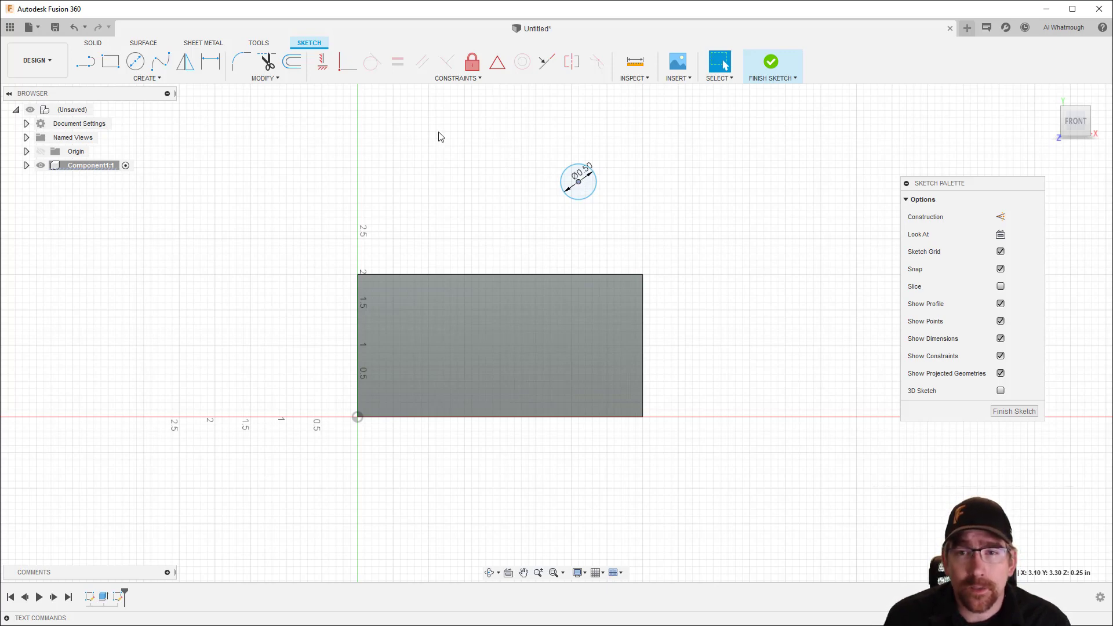
Step: Draw a diagonal line from the plate's upper-left corner to its lower-right corner
{"action": "left_click", "coordinate": [86, 62]}
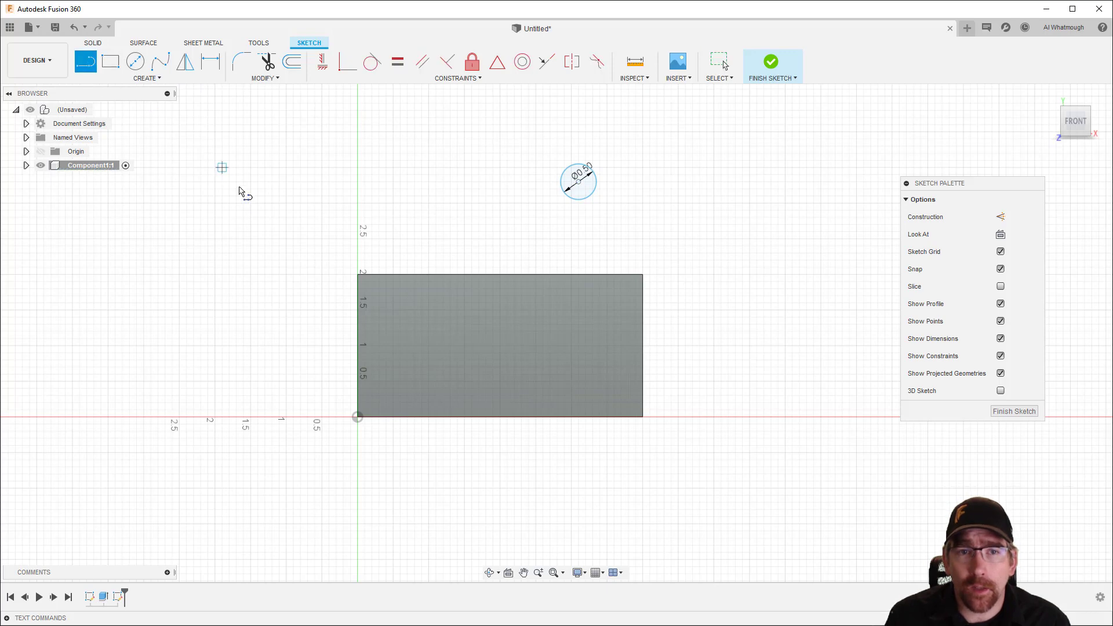
{"action": "left_click", "coordinate": [358, 275]}
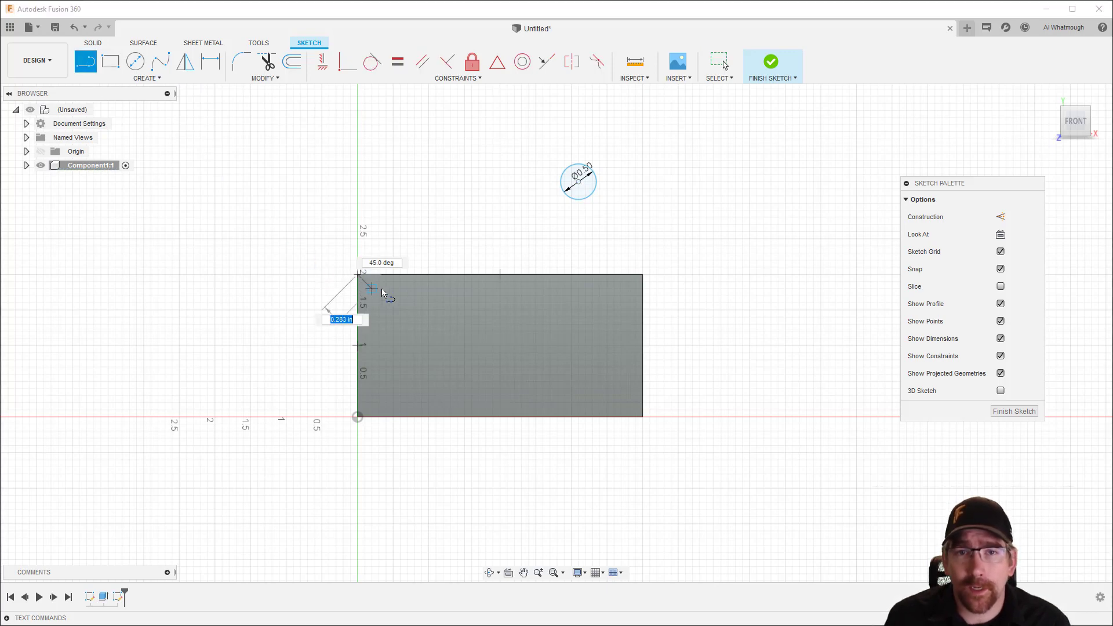
{"action": "double_click", "coordinate": [643, 418]}
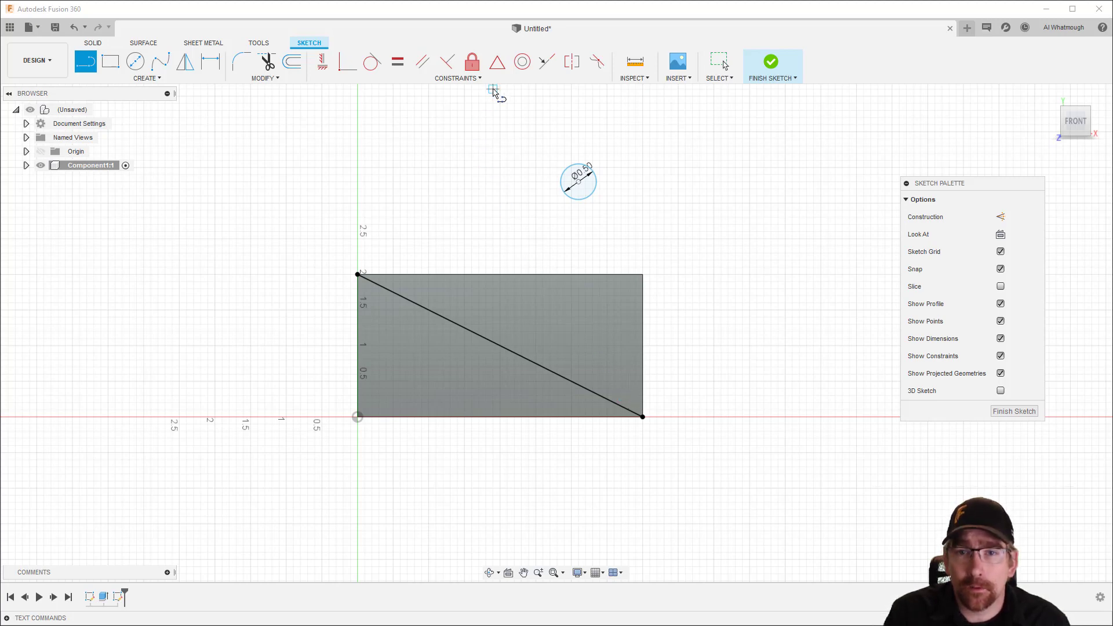
Step: Apply a Midpoint constraint between the circle's center and the diagonal line to center the circle on the plate
{"action": "left_click", "coordinate": [501, 69]}
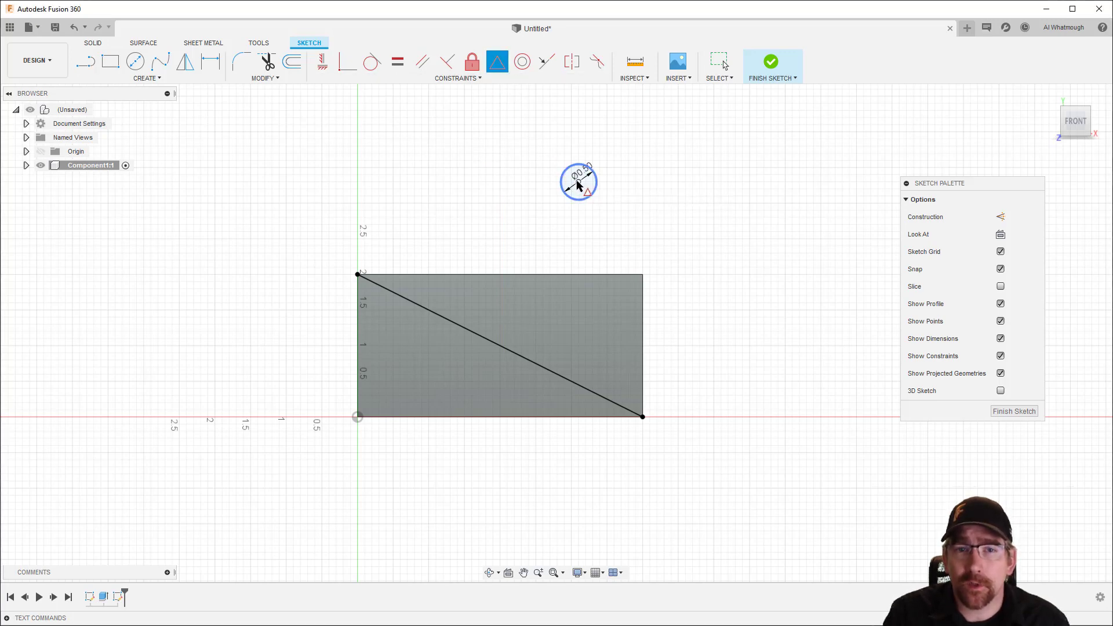
{"action": "left_click", "coordinate": [578, 182]}
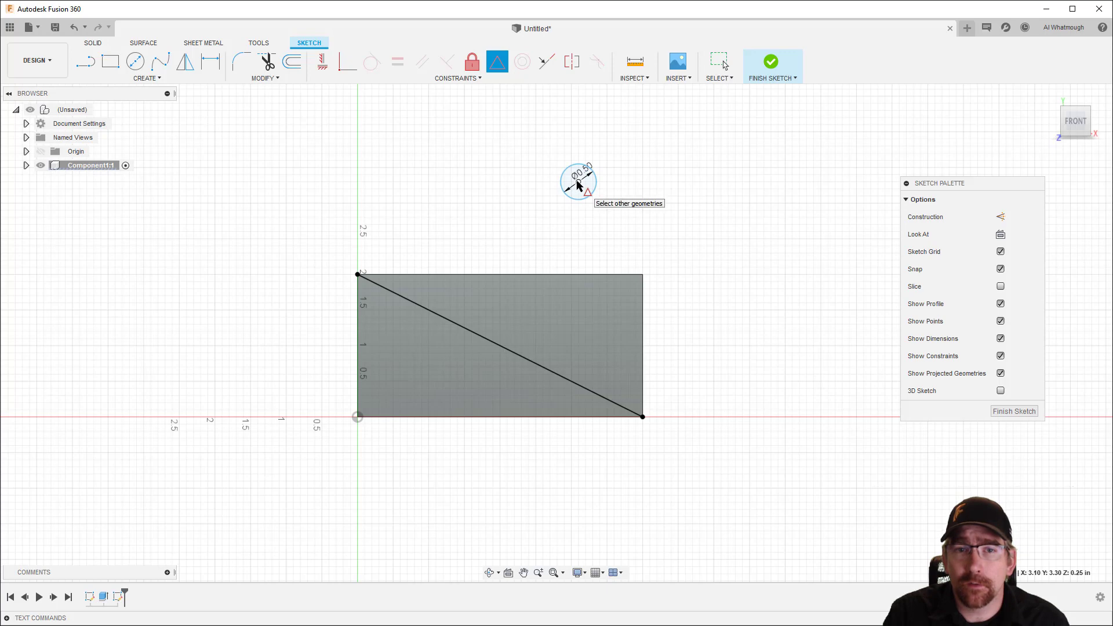
{"action": "left_click", "coordinate": [504, 349]}
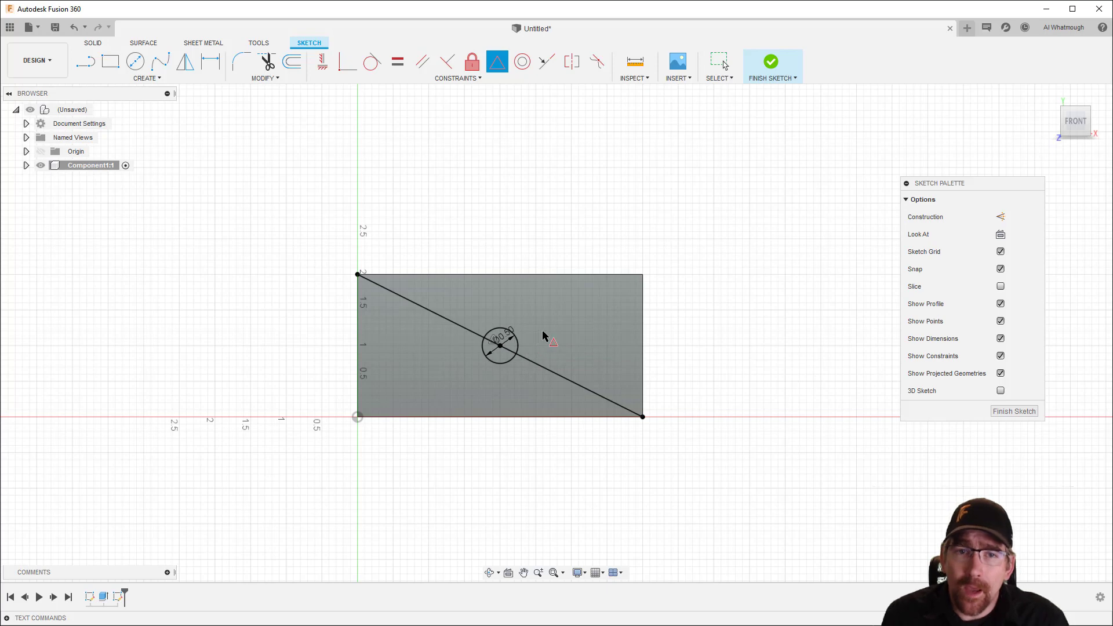
Step: Convert the diagonal line across the plate's front face into a construction line
{"action": "key", "text": "Escape"}
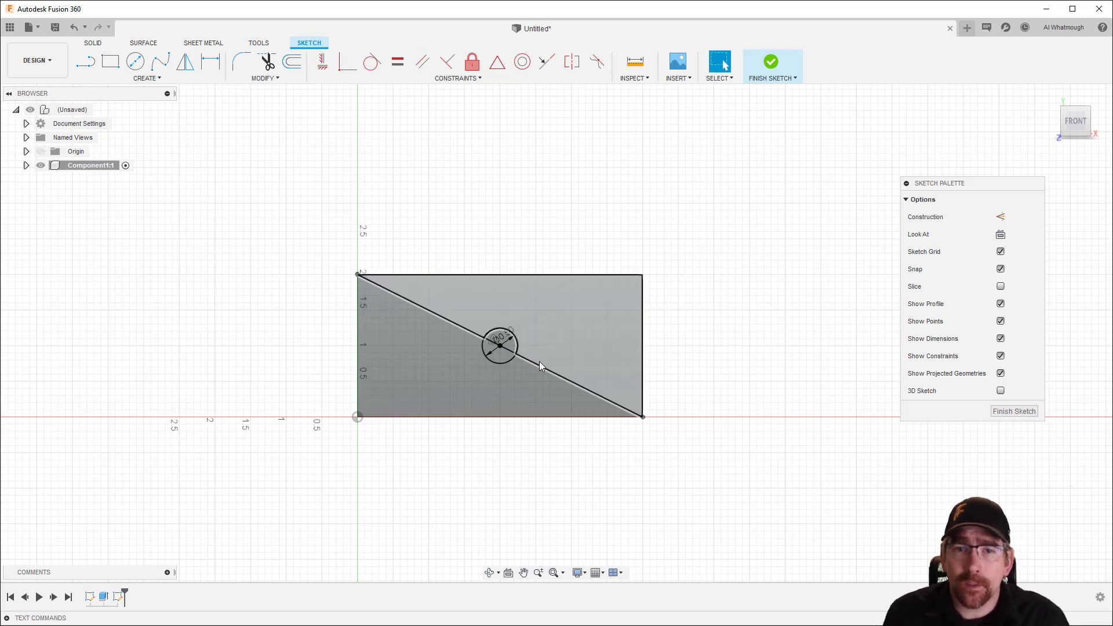
{"action": "left_click", "coordinate": [539, 363]}
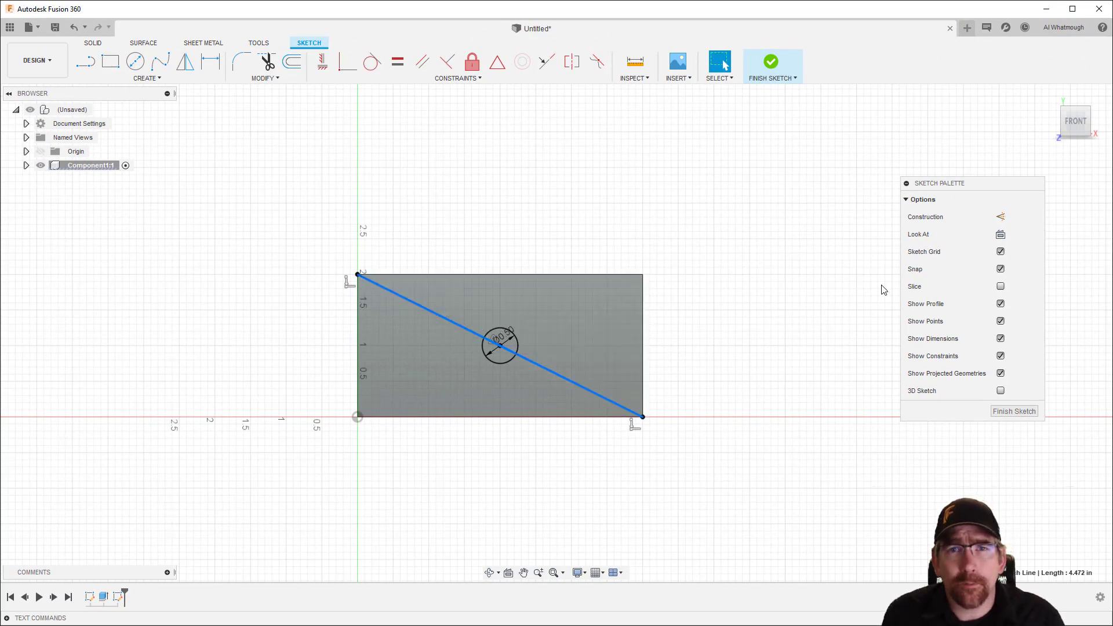
{"action": "left_click", "coordinate": [1001, 218]}
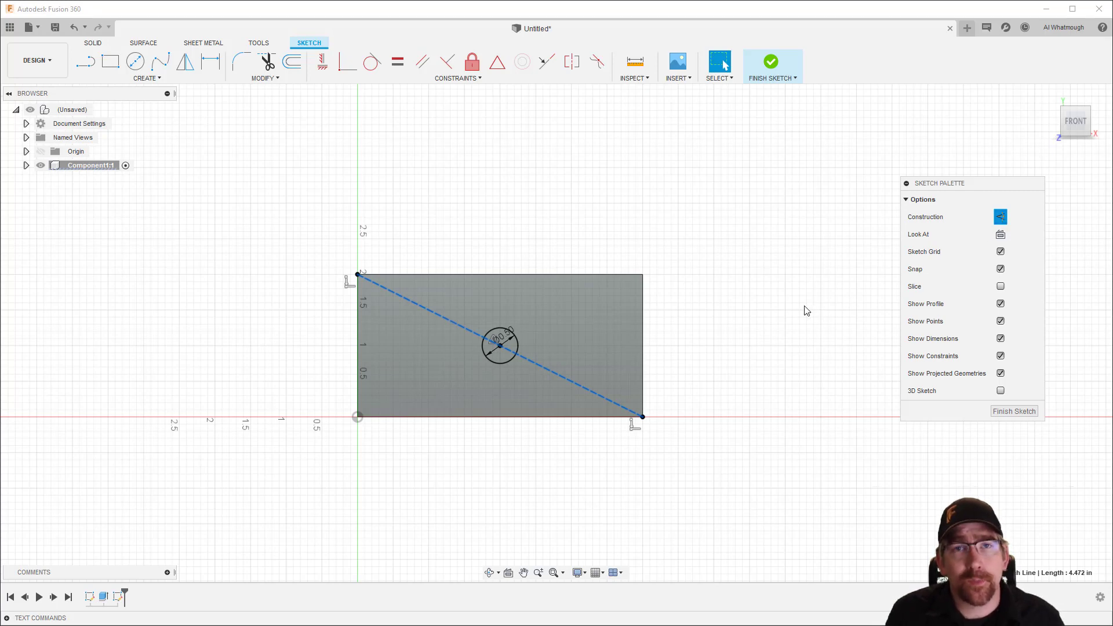
{"action": "key", "text": "Escape"}
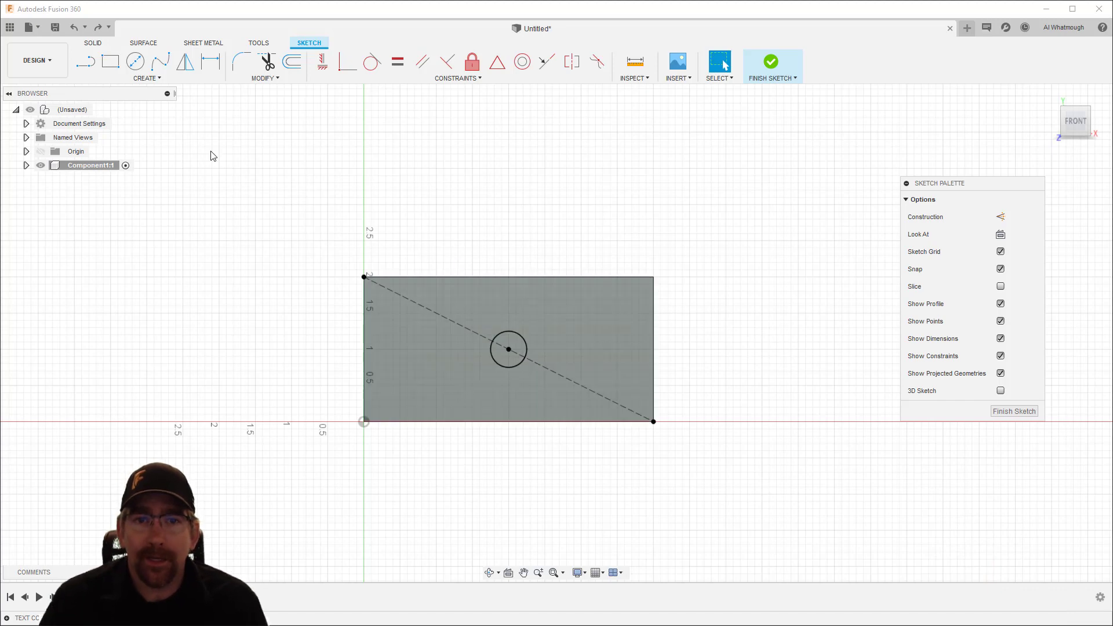
Step: Extrude the center circle into the plate as a cut with the extent set to All
{"action": "left_click", "coordinate": [94, 44]}
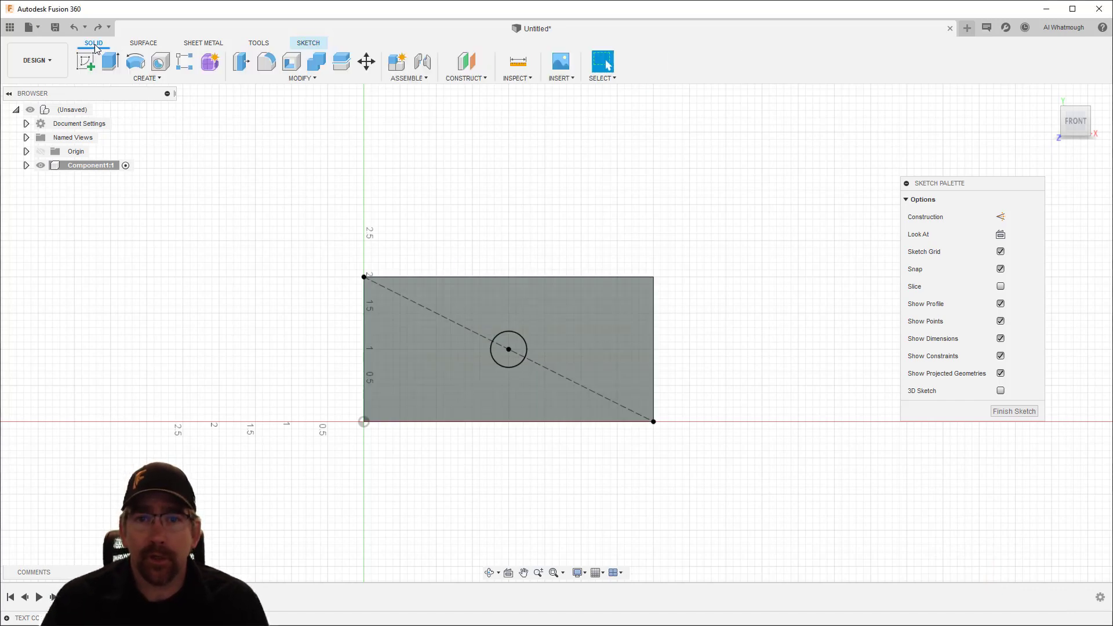
{"action": "left_click", "coordinate": [111, 64]}
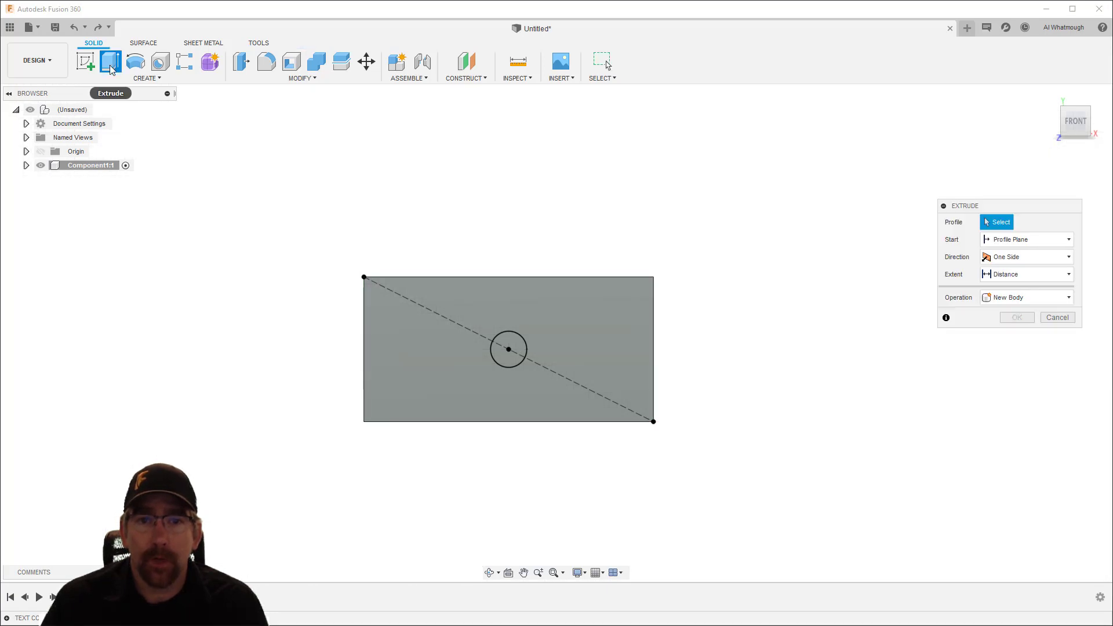
{"action": "middle_click_drag", "start_coordinate": [442, 319], "coordinate": [461, 415], "text": "shift"}
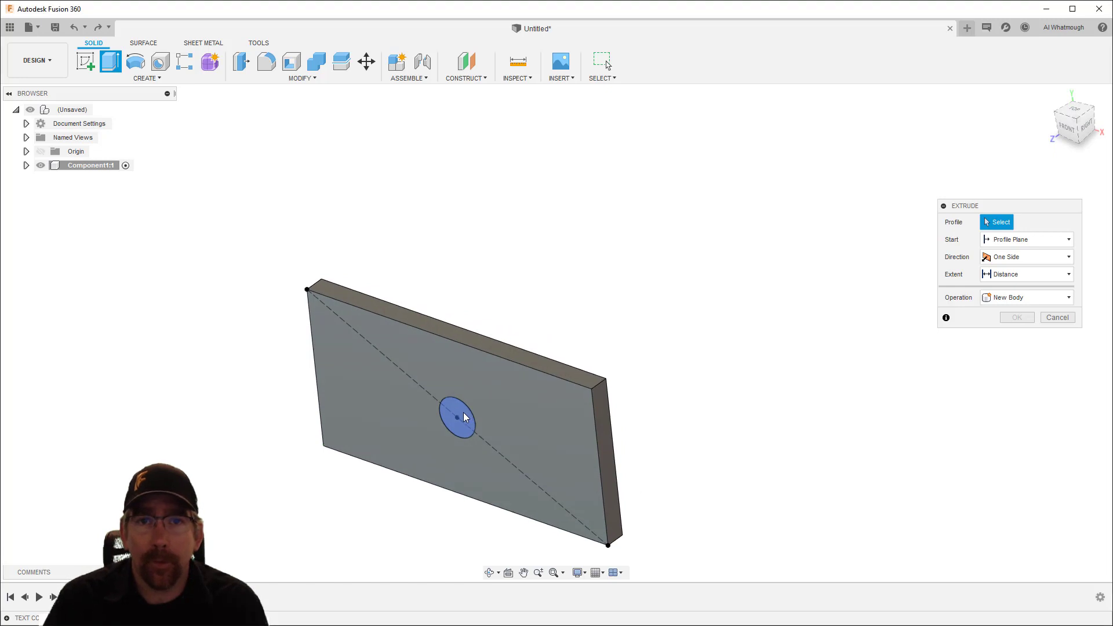
{"action": "left_click", "coordinate": [458, 419]}
{"action": "left_click_drag", "start_coordinate": [452, 423], "coordinate": [536, 363]}
{"action": "middle_click_drag", "start_coordinate": [545, 409], "coordinate": [838, 374], "text": "shift"}
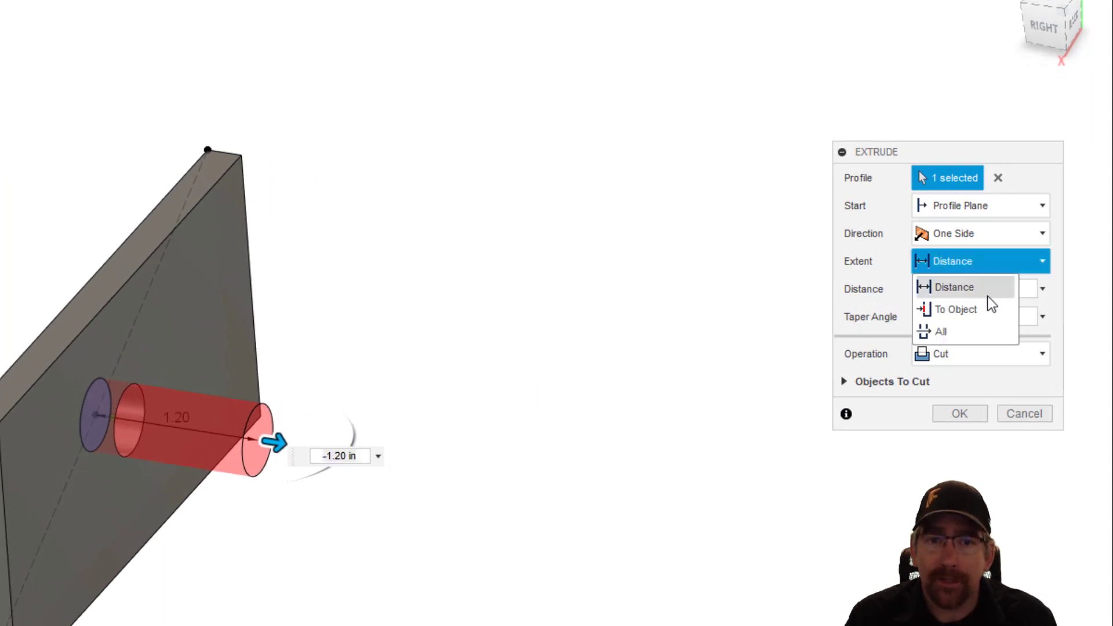
{"action": "left_click", "coordinate": [963, 335]}
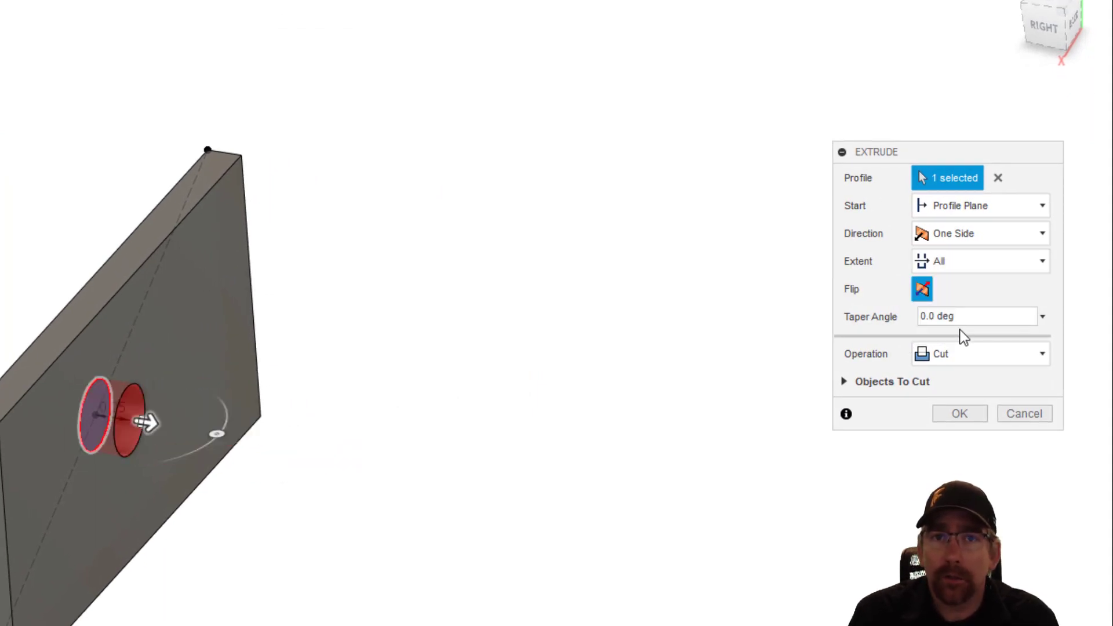
{"action": "left_click", "coordinate": [959, 414]}
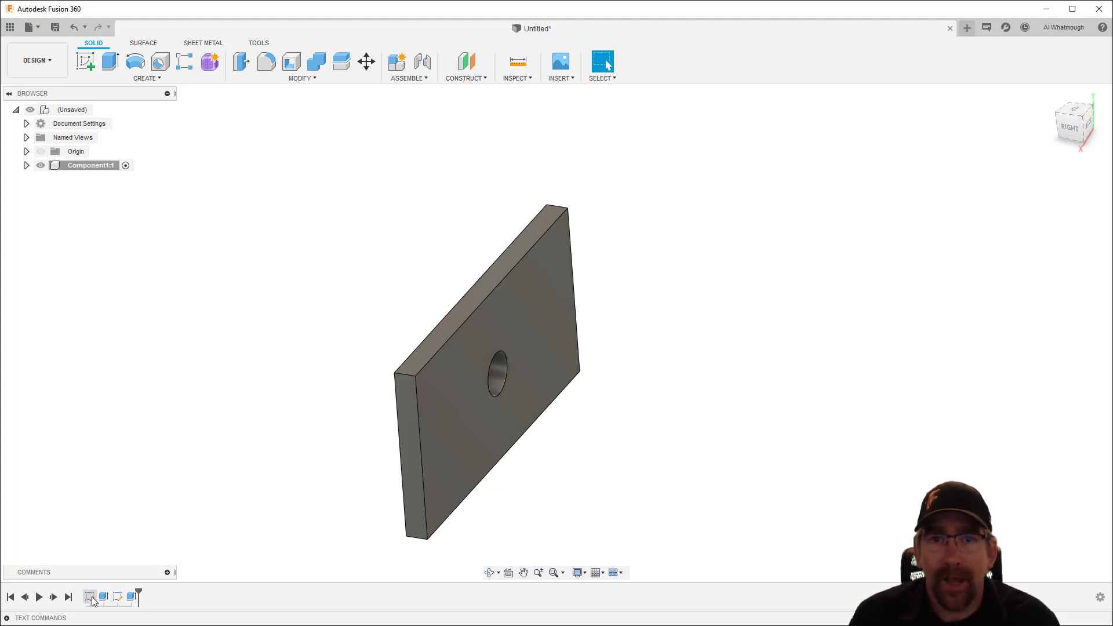
Step: Edit the plate's base sketch to set the rectangle's length to 6 in, and finish the sketch
{"action": "double_click", "coordinate": [91, 597]}
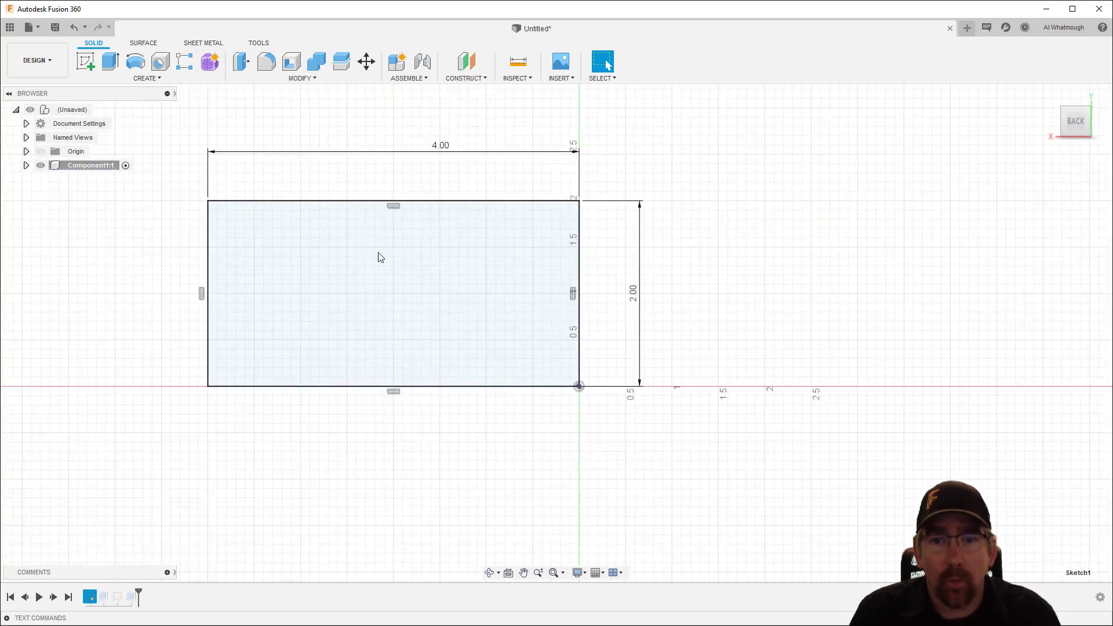
{"action": "double_click", "coordinate": [439, 148]}
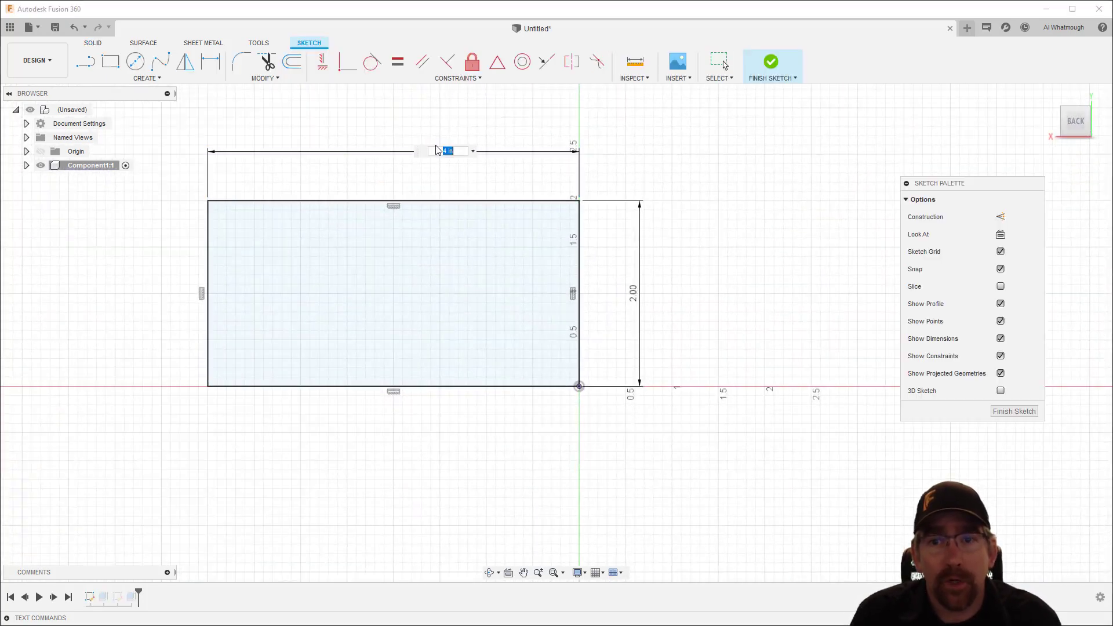
{"action": "key", "text": "Return"}
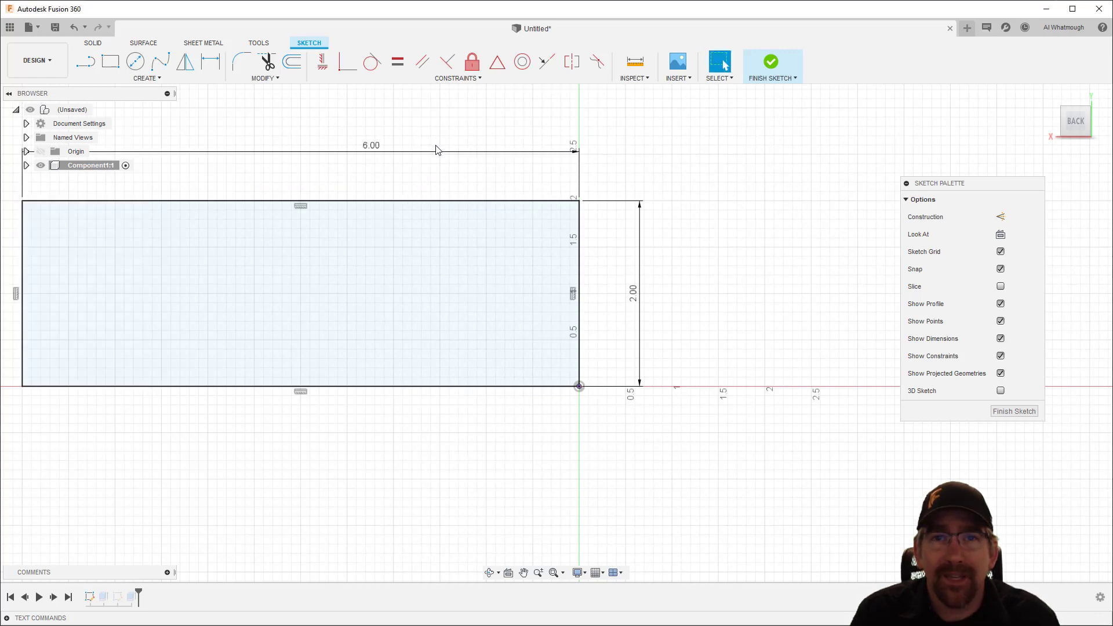
{"action": "left_click", "coordinate": [1008, 413]}
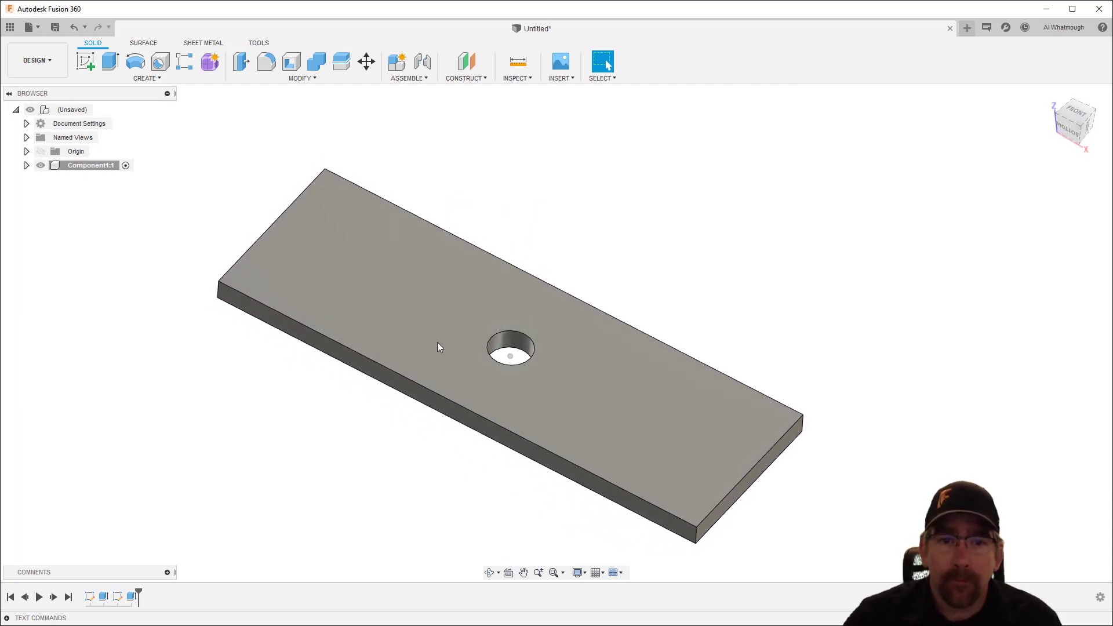
Step: Edit the plate's base extrusion to a distance of 1.00 in
{"action": "double_click", "coordinate": [104, 596]}
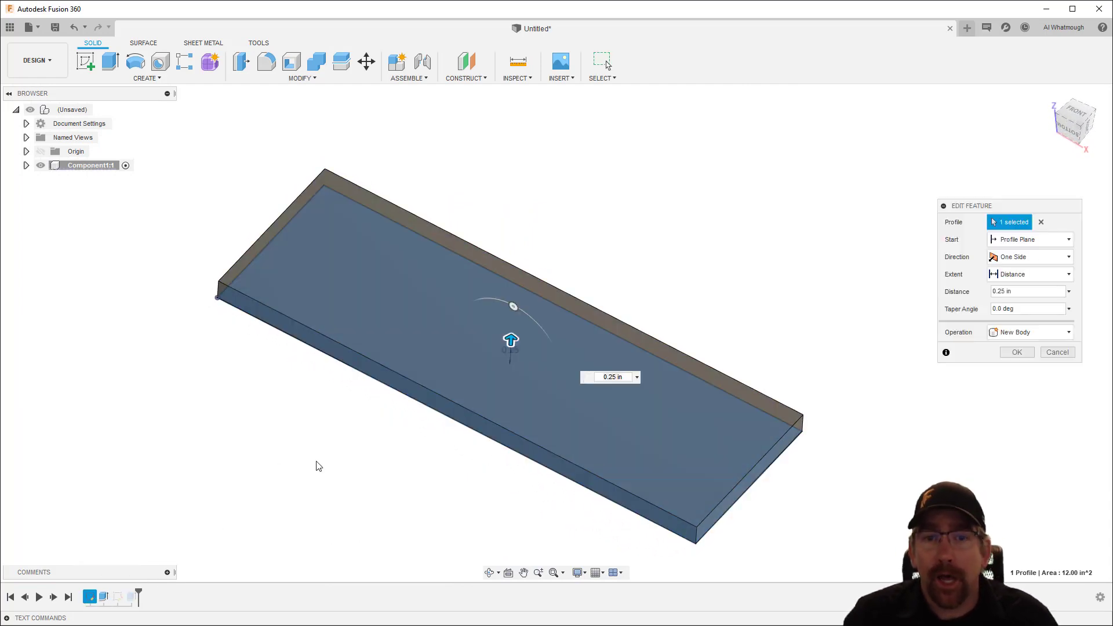
{"action": "left_click_drag", "start_coordinate": [510, 339], "coordinate": [514, 291]}
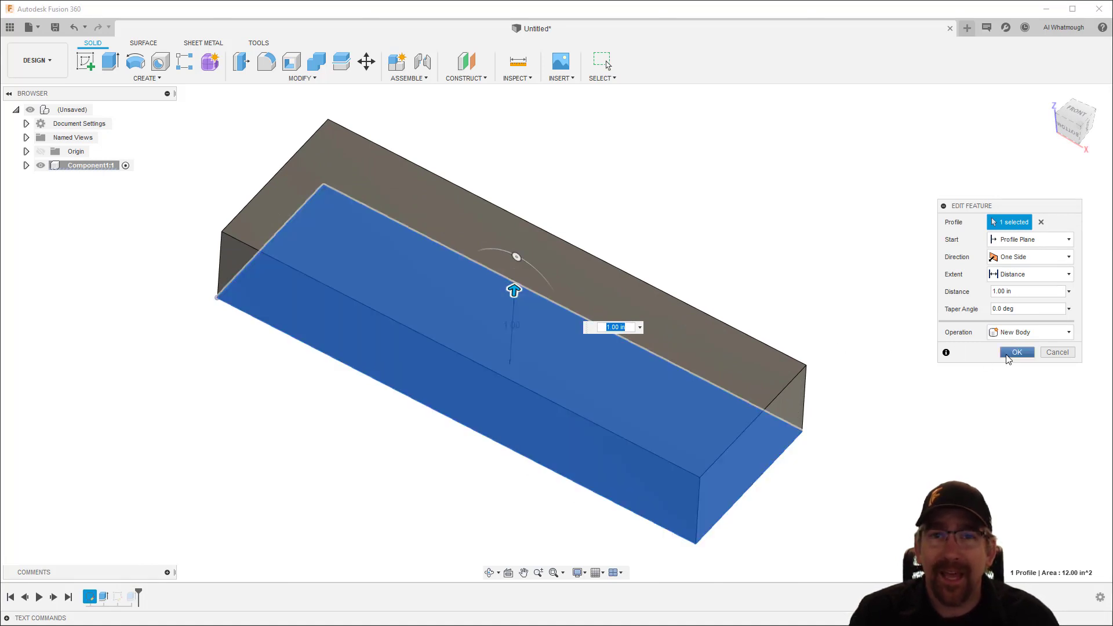